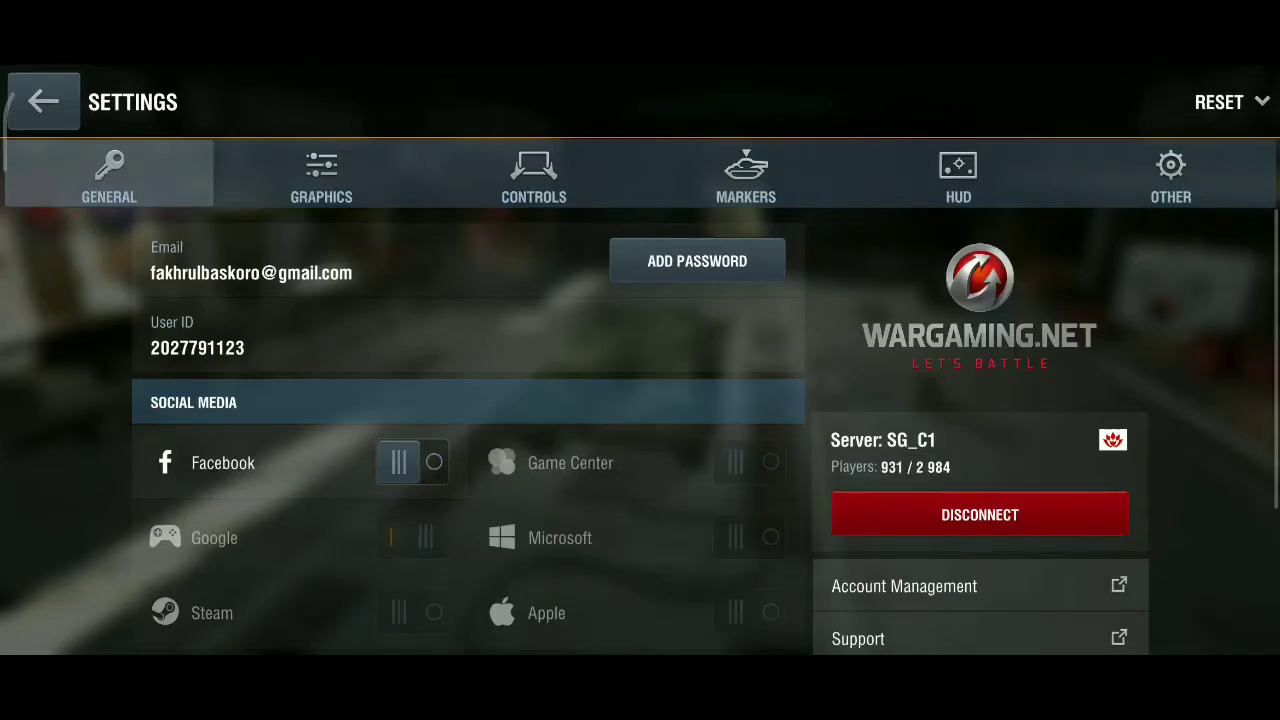
Step: Check the GRAPHICS settings with HD Textures enabled, then return to the garage
{"action": "left_click", "coordinate": [321, 175]}
{"action": "scroll", "coordinate": [640, 430], "scroll_direction": "down", "scroll_amount": 15}
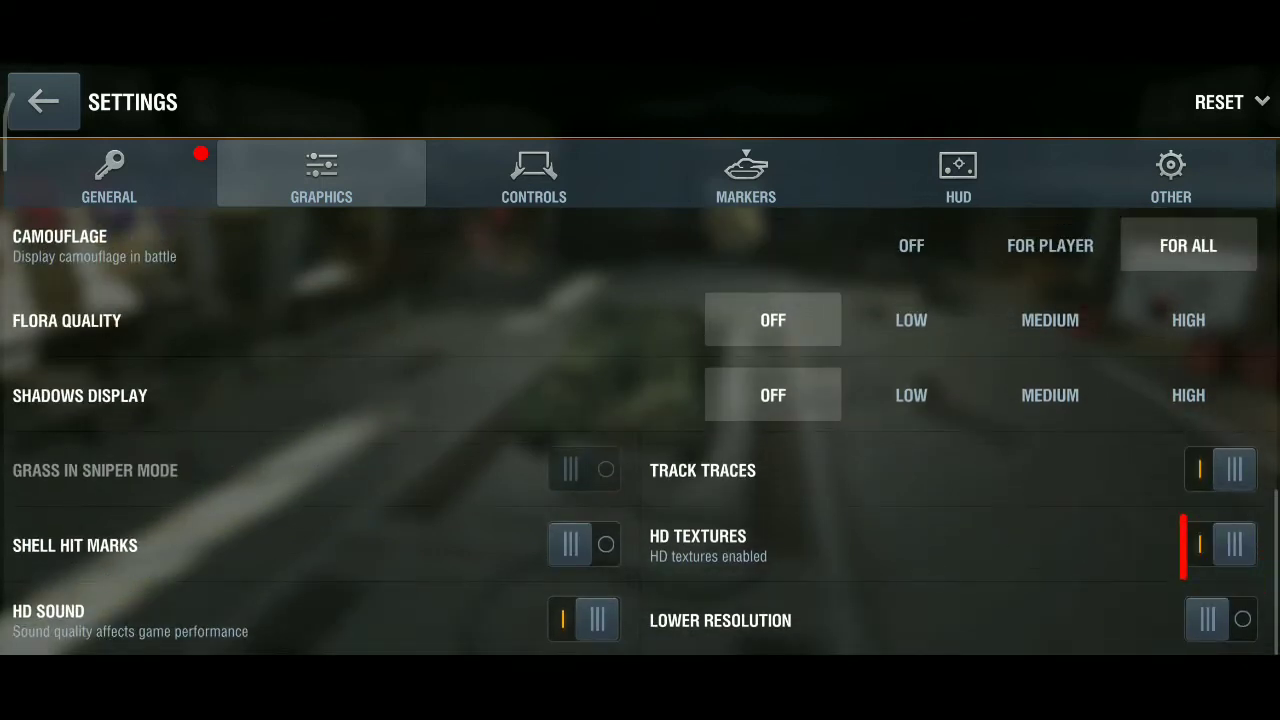
{"action": "left_click", "coordinate": [43, 101]}
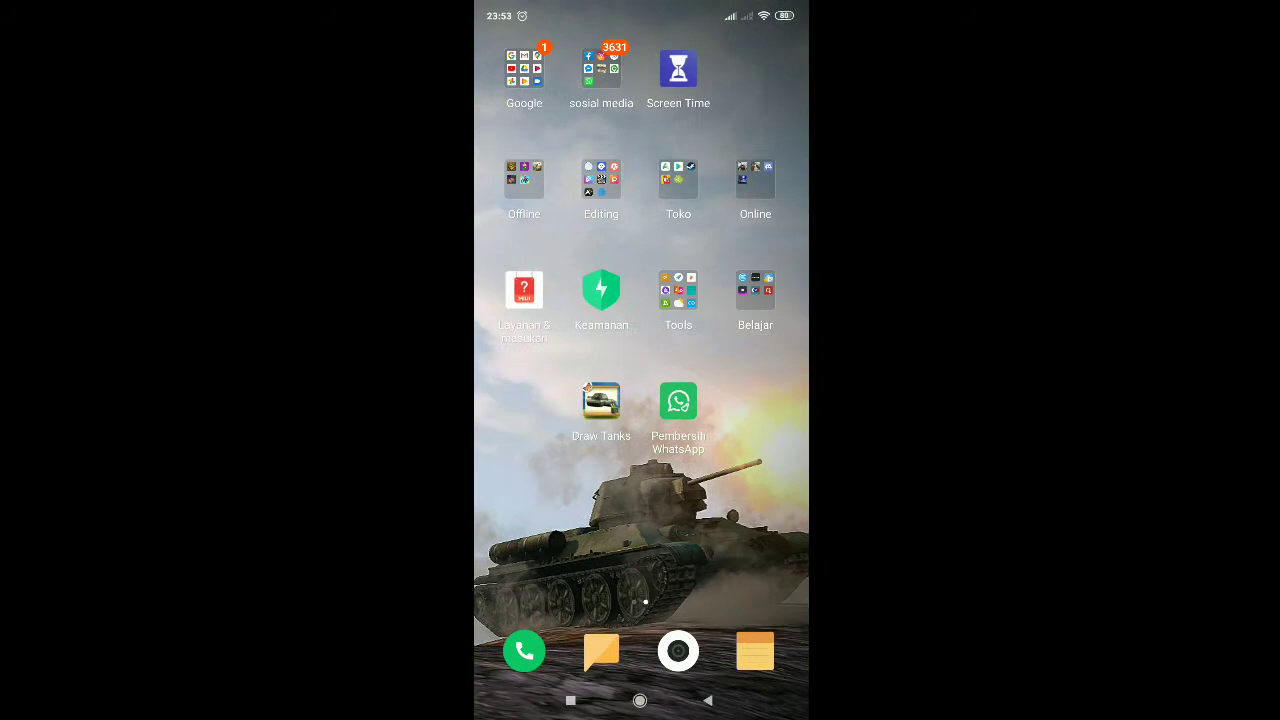
Step: Find ZArchiver in the Play Store from the Toko folder using the 'zarchiver' search history
{"action": "left_click", "coordinate": [677, 177]}
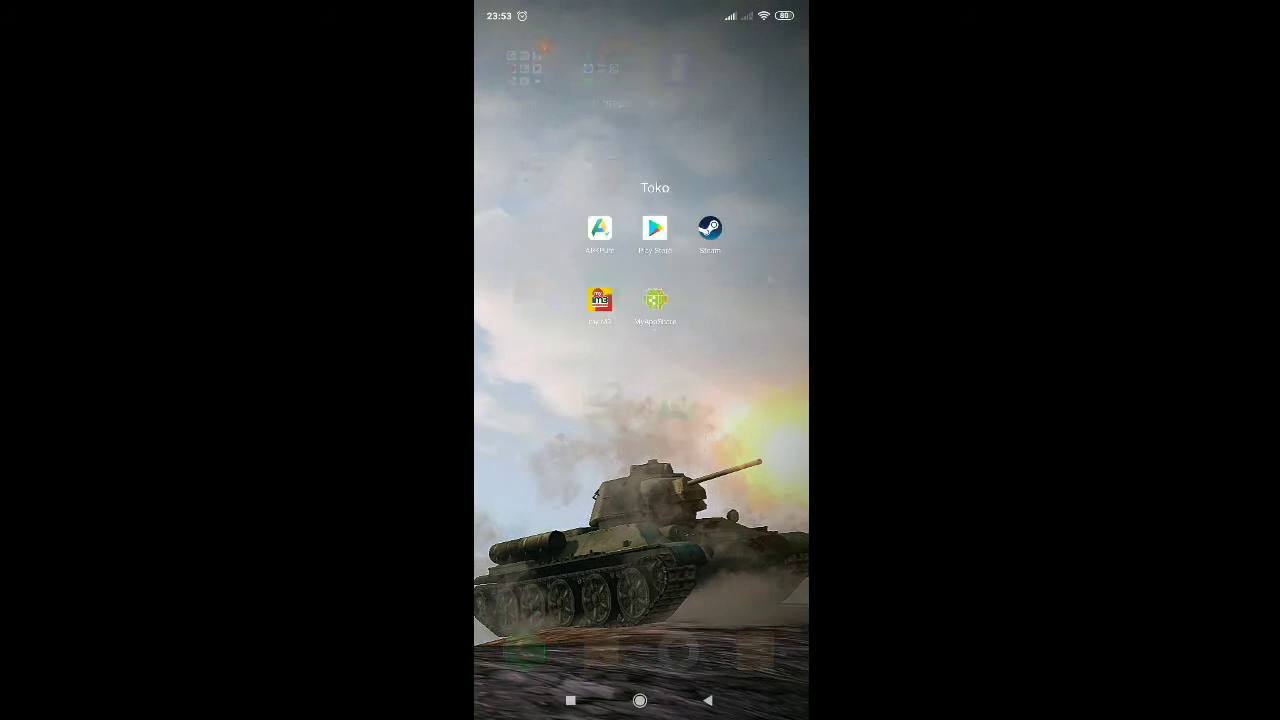
{"action": "left_click", "coordinate": [639, 272]}
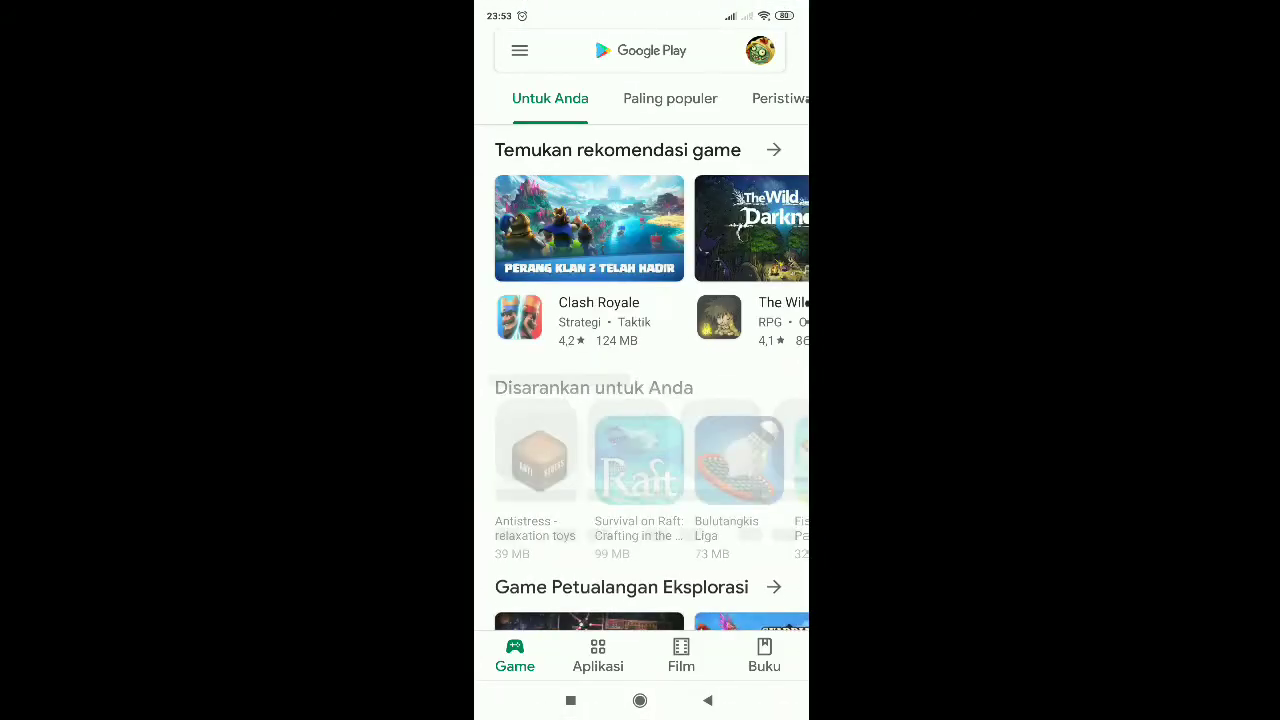
{"action": "left_click", "coordinate": [640, 50]}
{"action": "left_click", "coordinate": [565, 100]}
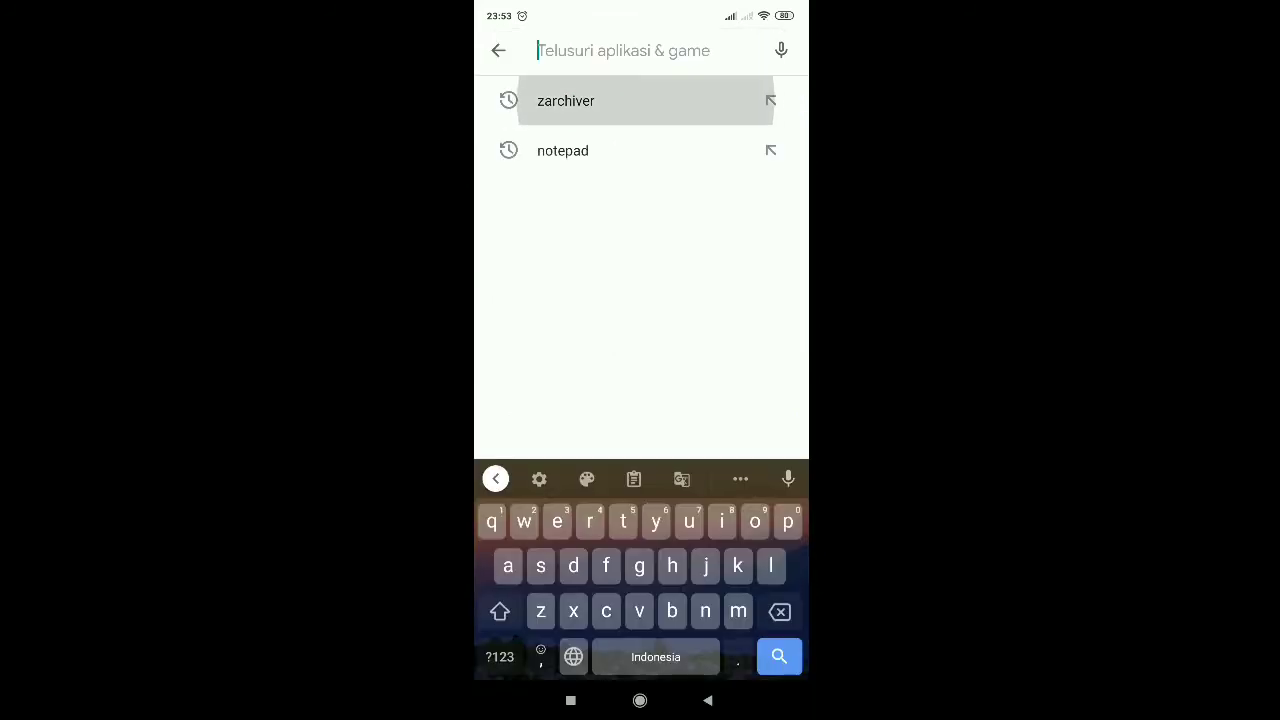
{"action": "left_click", "coordinate": [620, 115]}
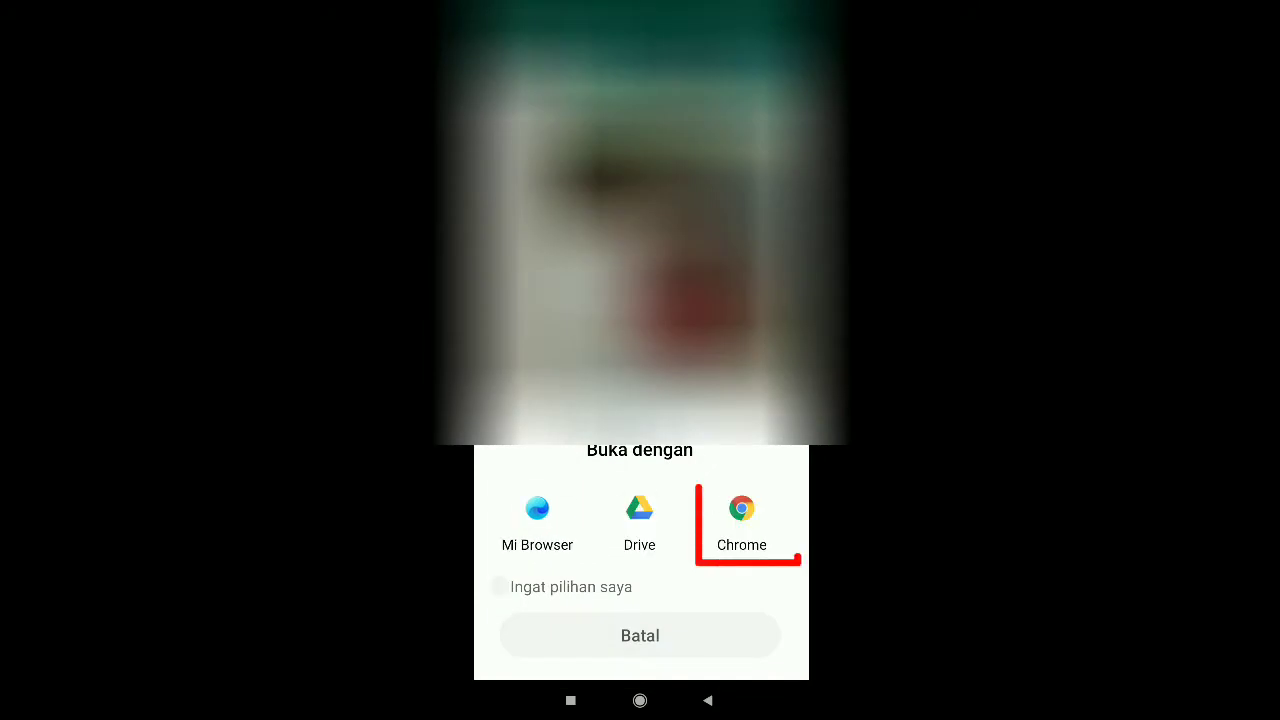
Step: Open the mod link in Chrome and download Mod by TMZ.zip from the Drive viewer
{"action": "left_click", "coordinate": [740, 510]}
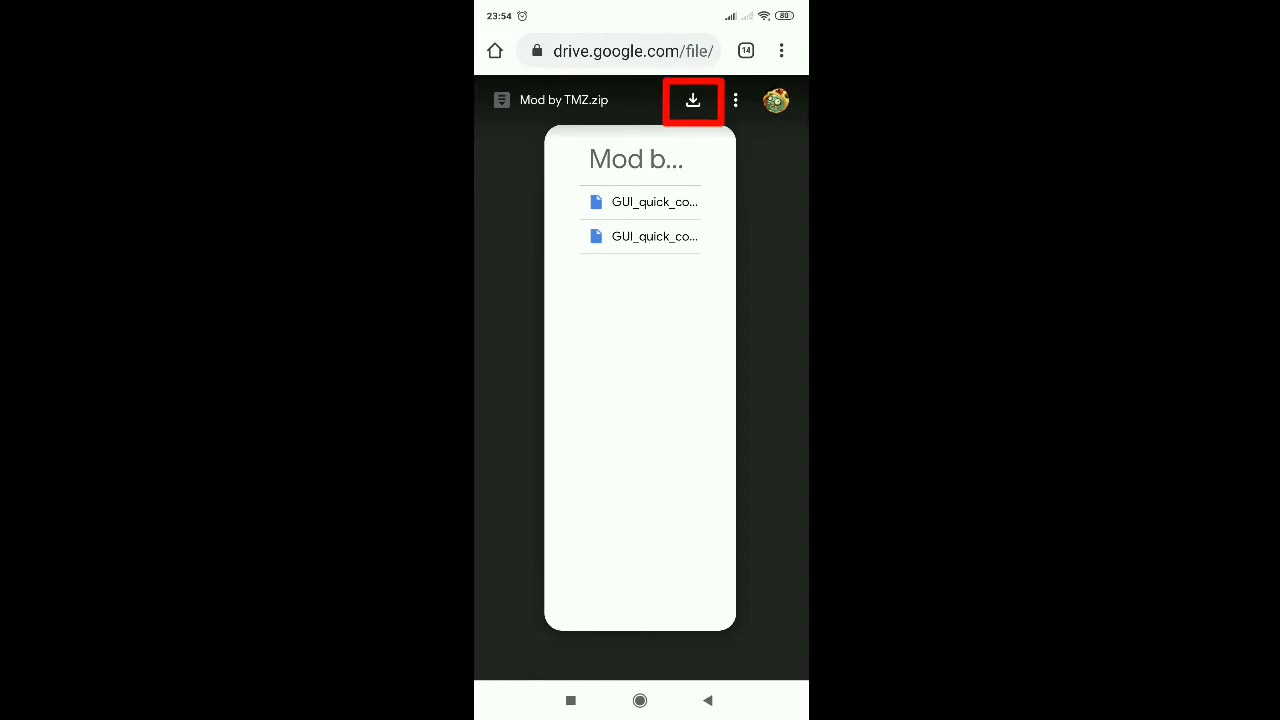
{"action": "left_click", "coordinate": [692, 100]}
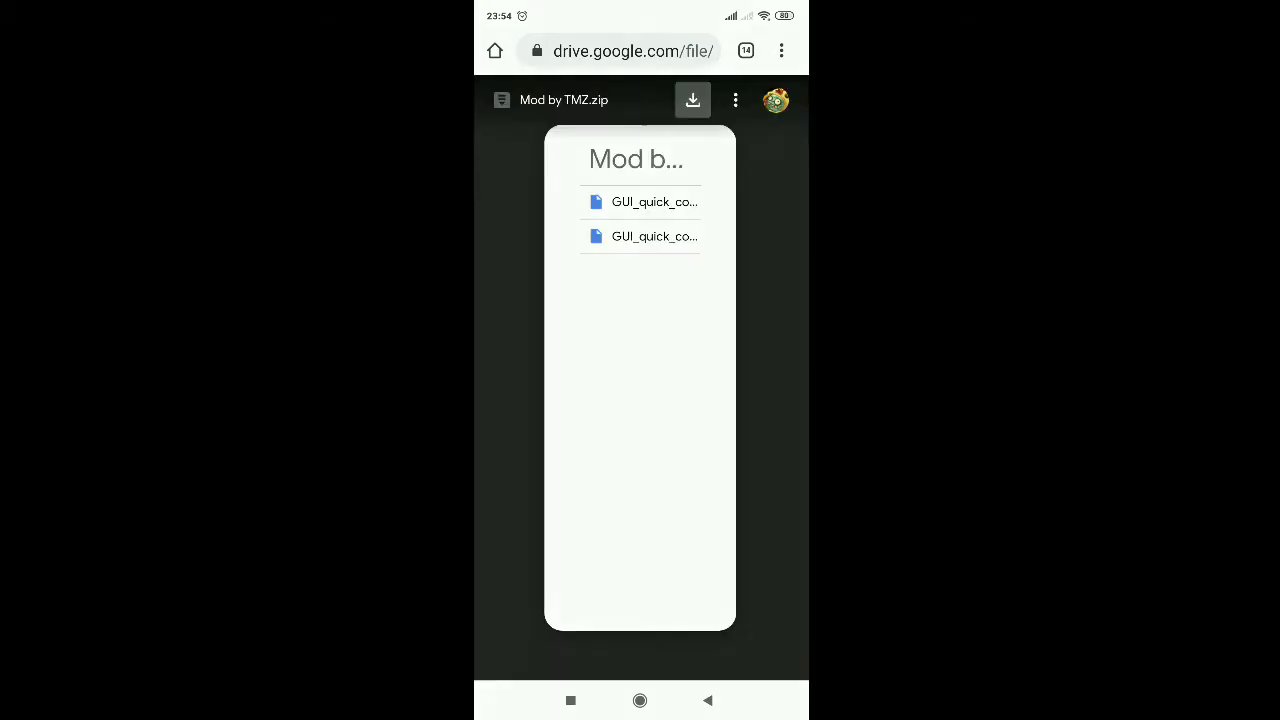
{"action": "left_click", "coordinate": [741, 520]}
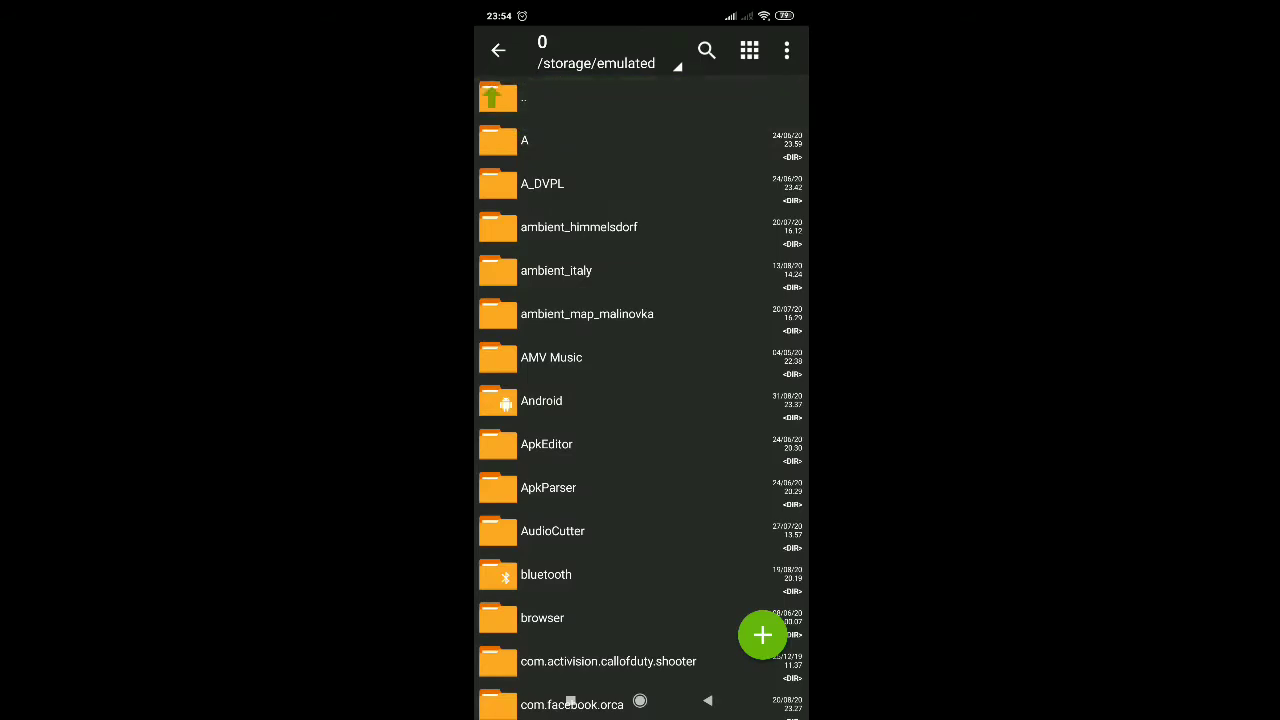
Step: Open the Download folder and scroll to Mod by TMZ.zip
{"action": "scroll", "coordinate": [640, 400], "scroll_direction": "down", "scroll_amount": 5}
{"action": "scroll", "coordinate": [640, 400], "scroll_direction": "down", "scroll_amount": 3}
{"action": "left_click", "coordinate": [603, 300]}
{"action": "scroll", "coordinate": [640, 400], "scroll_direction": "down", "scroll_amount": 10}
{"action": "scroll", "coordinate": [640, 400], "scroll_direction": "down", "scroll_amount": 15}
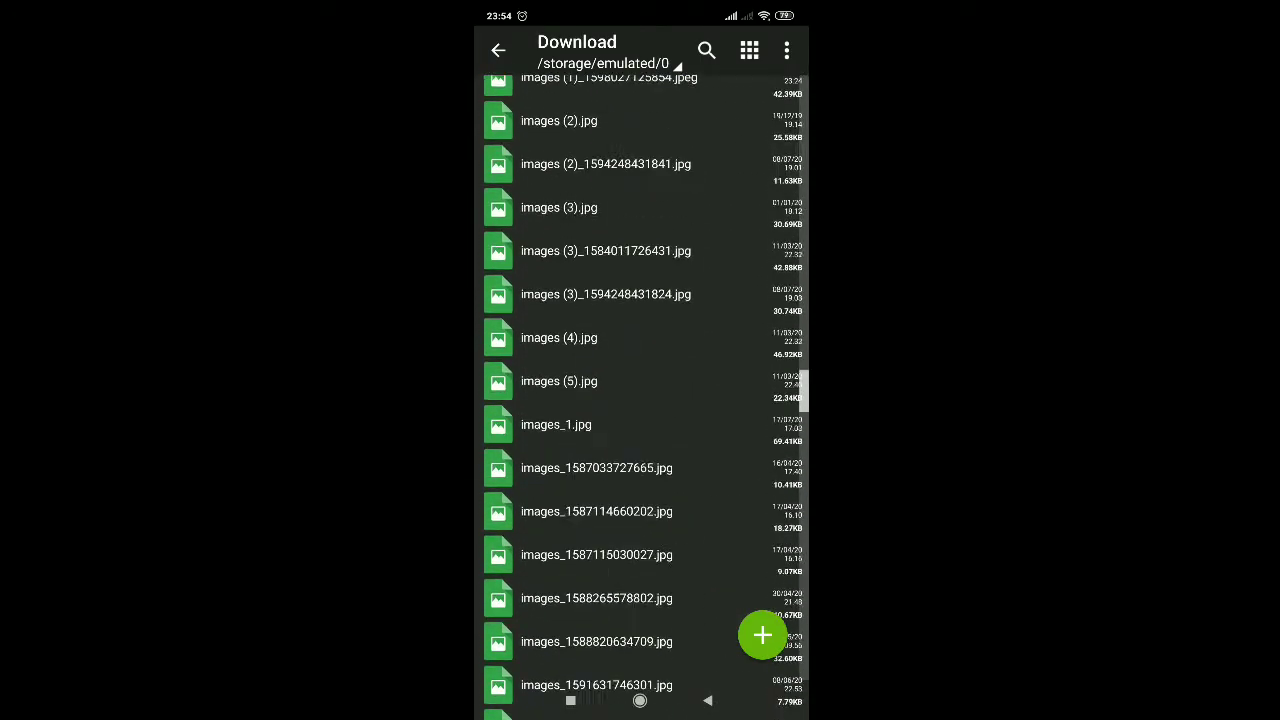
{"action": "scroll", "coordinate": [640, 400], "scroll_direction": "down", "scroll_amount": 15}
{"action": "scroll", "coordinate": [640, 400], "scroll_direction": "up", "scroll_amount": 3}
{"action": "scroll", "coordinate": [640, 400], "scroll_direction": "down", "scroll_amount": 2}
{"action": "scroll", "coordinate": [640, 400], "scroll_direction": "down", "scroll_amount": 5}
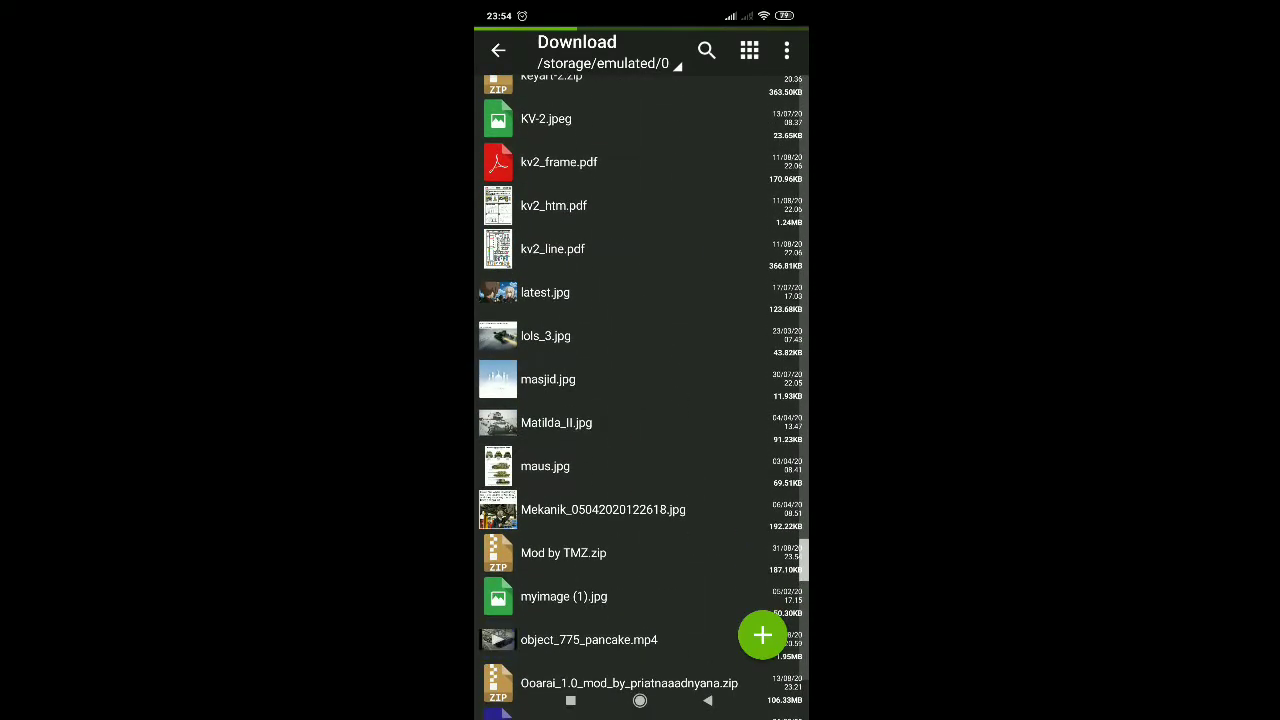
Step: Extract Mod by TMZ.zip with 'Extract to ./<Archive name>/' and open the Mod by TMZ folder
{"action": "left_click", "coordinate": [563, 471]}
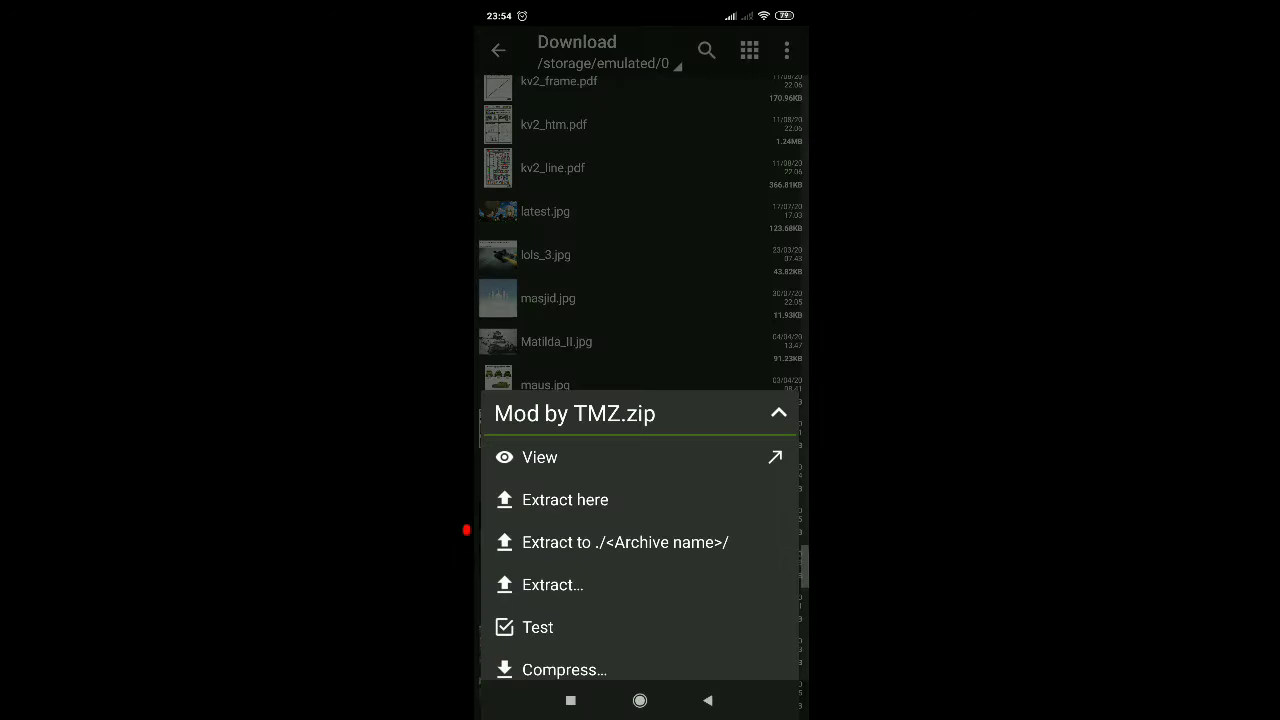
{"action": "left_click", "coordinate": [625, 542]}
{"action": "scroll", "coordinate": [640, 400], "scroll_direction": "up", "scroll_amount": 10}
{"action": "scroll", "coordinate": [640, 400], "scroll_direction": "up", "scroll_amount": 10}
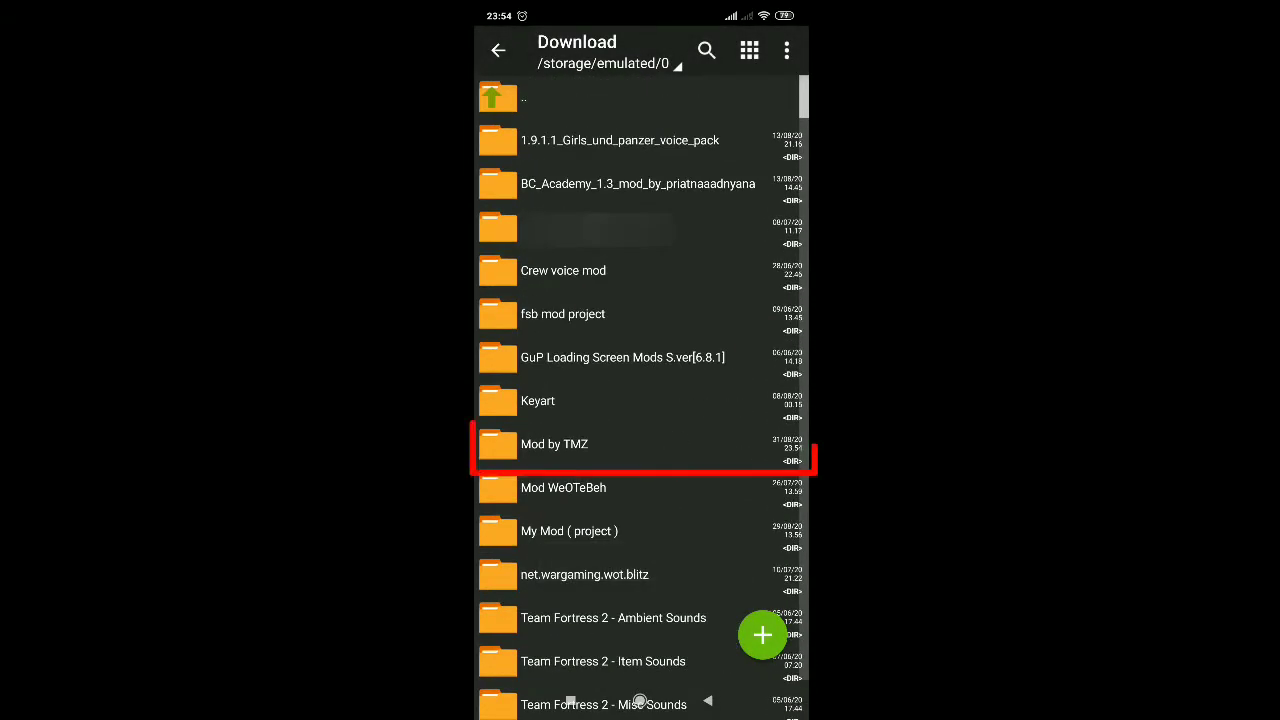
{"action": "left_click", "coordinate": [554, 444]}
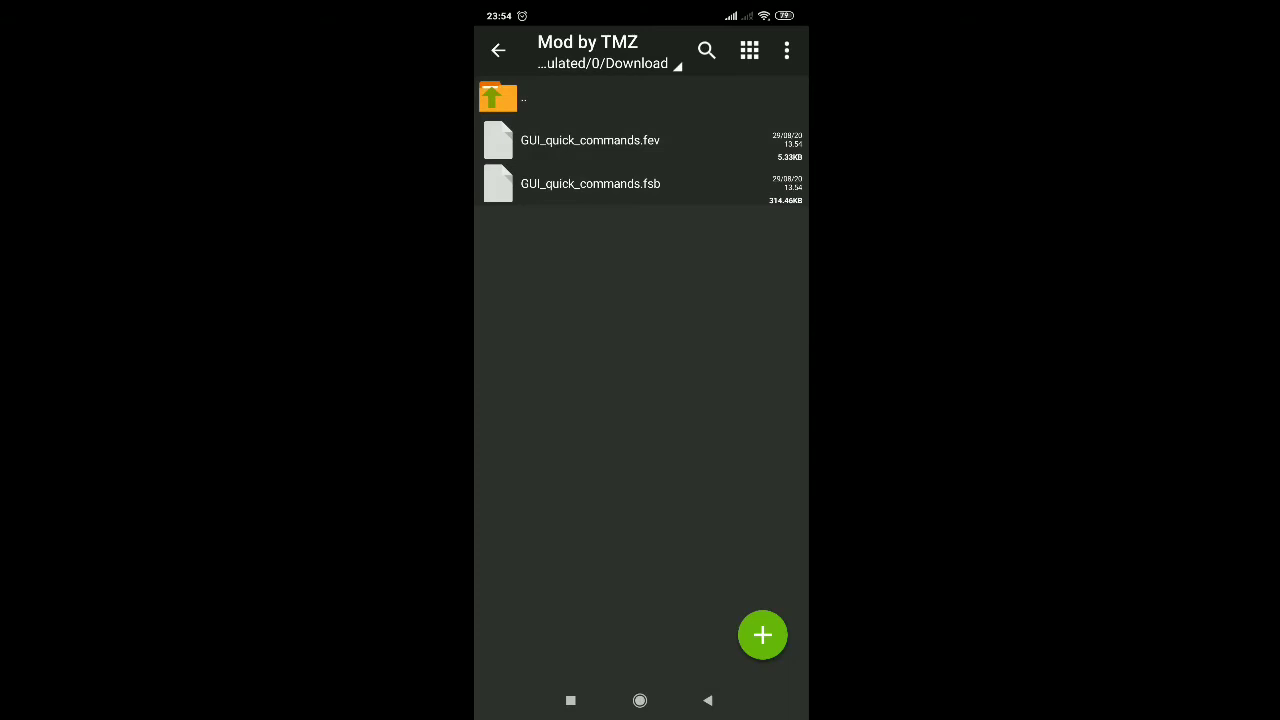
Step: Copy GUI_quick_commands.fev and GUI_quick_commands.fsb
{"action": "left_click", "coordinate": [498, 183]}
{"action": "left_click", "coordinate": [498, 140]}
{"action": "left_click", "coordinate": [620, 140]}
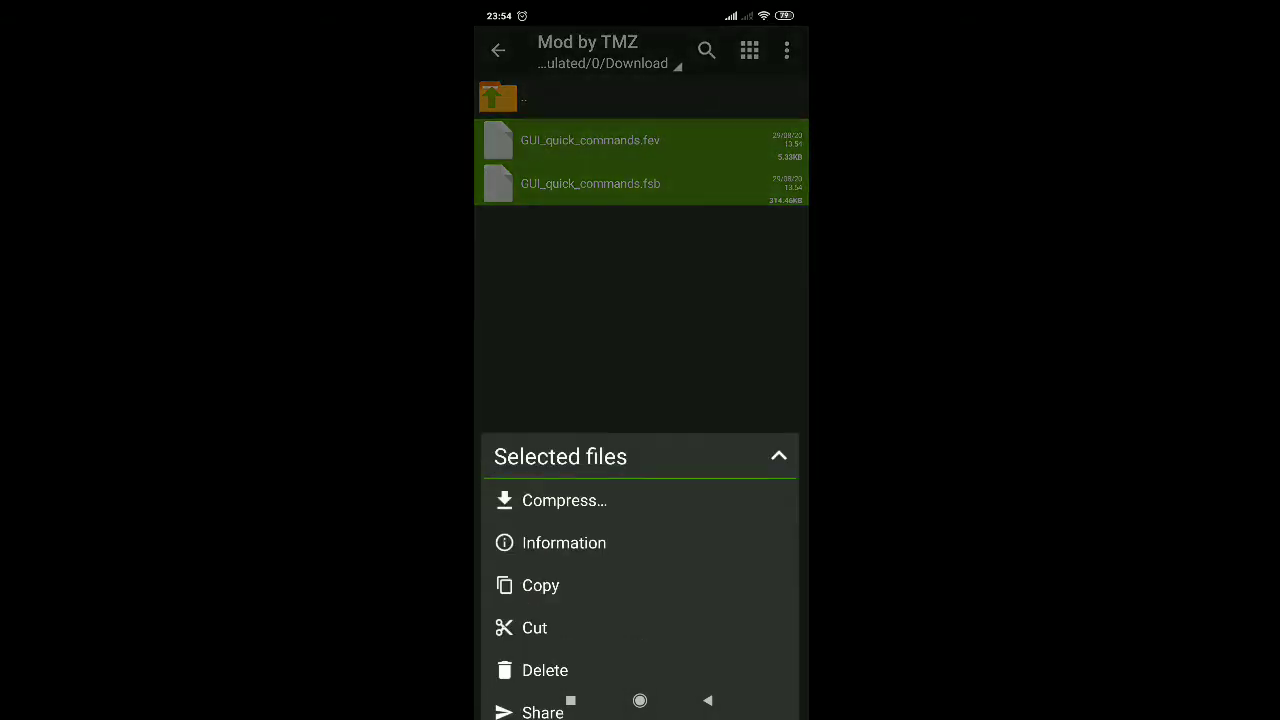
{"action": "left_click", "coordinate": [540, 542]}
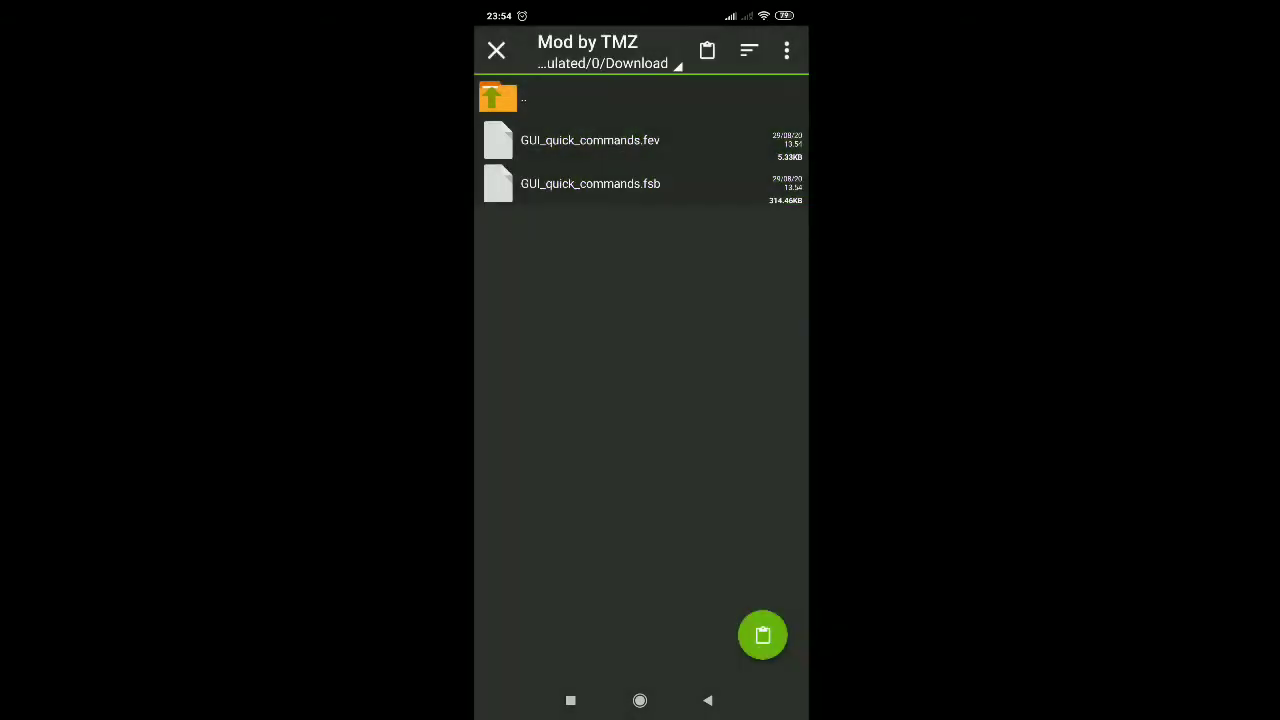
Step: Paste both files into Android/data/net.wargaming.wot.blitz/files/packs/Sfx
{"action": "left_click", "coordinate": [510, 97]}
{"action": "left_click", "coordinate": [624, 100]}
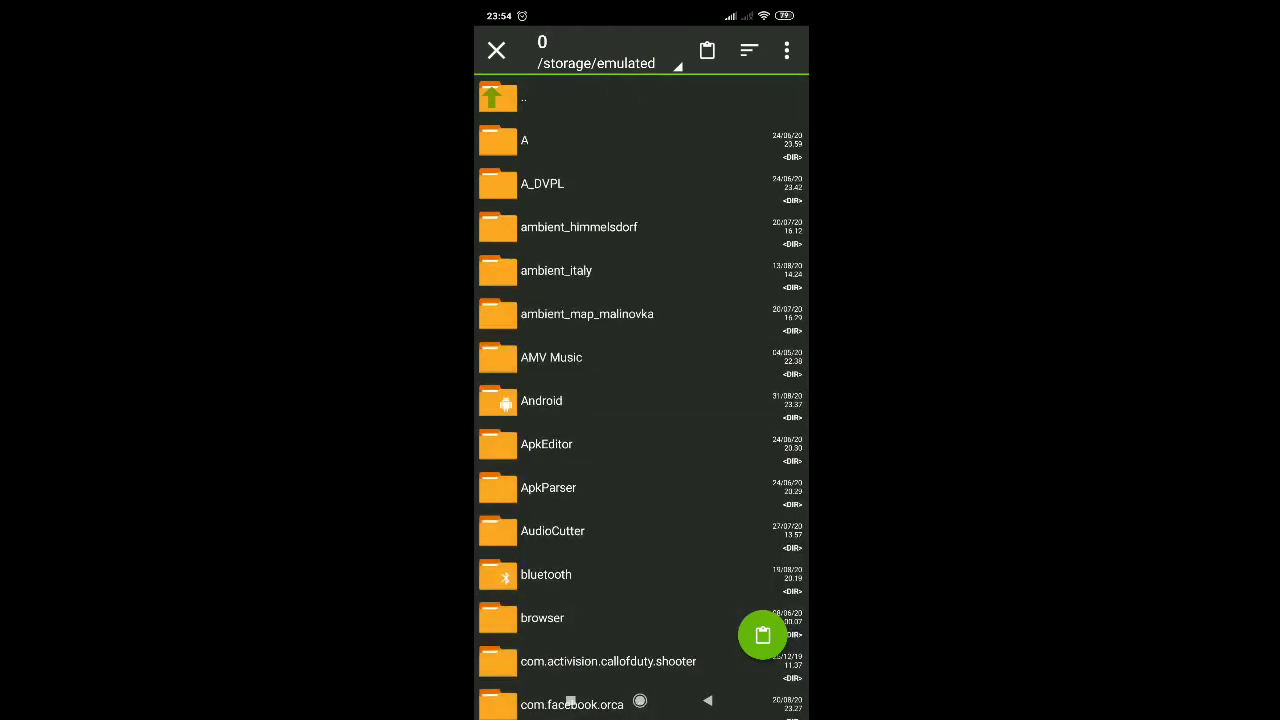
{"action": "scroll", "coordinate": [640, 400], "scroll_direction": "down", "scroll_amount": 1}
{"action": "left_click", "coordinate": [541, 346]}
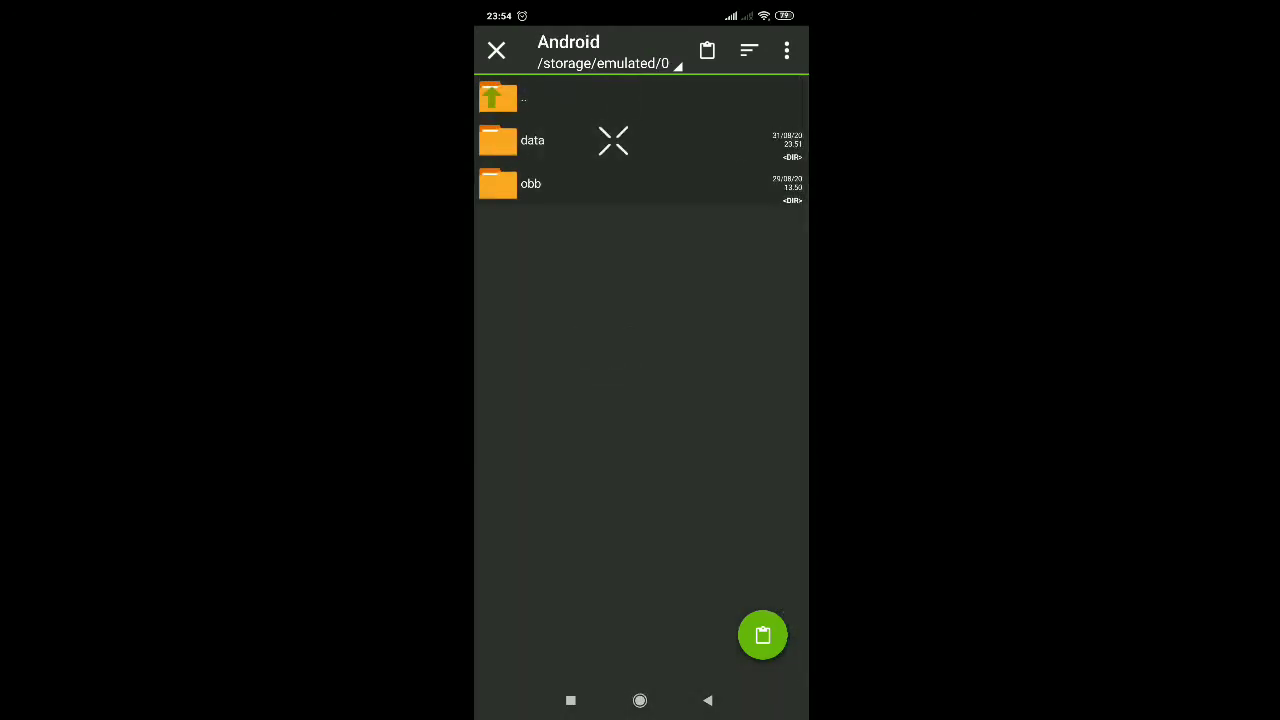
{"action": "left_click", "coordinate": [540, 138]}
{"action": "scroll", "coordinate": [640, 400], "scroll_direction": "down", "scroll_amount": 15}
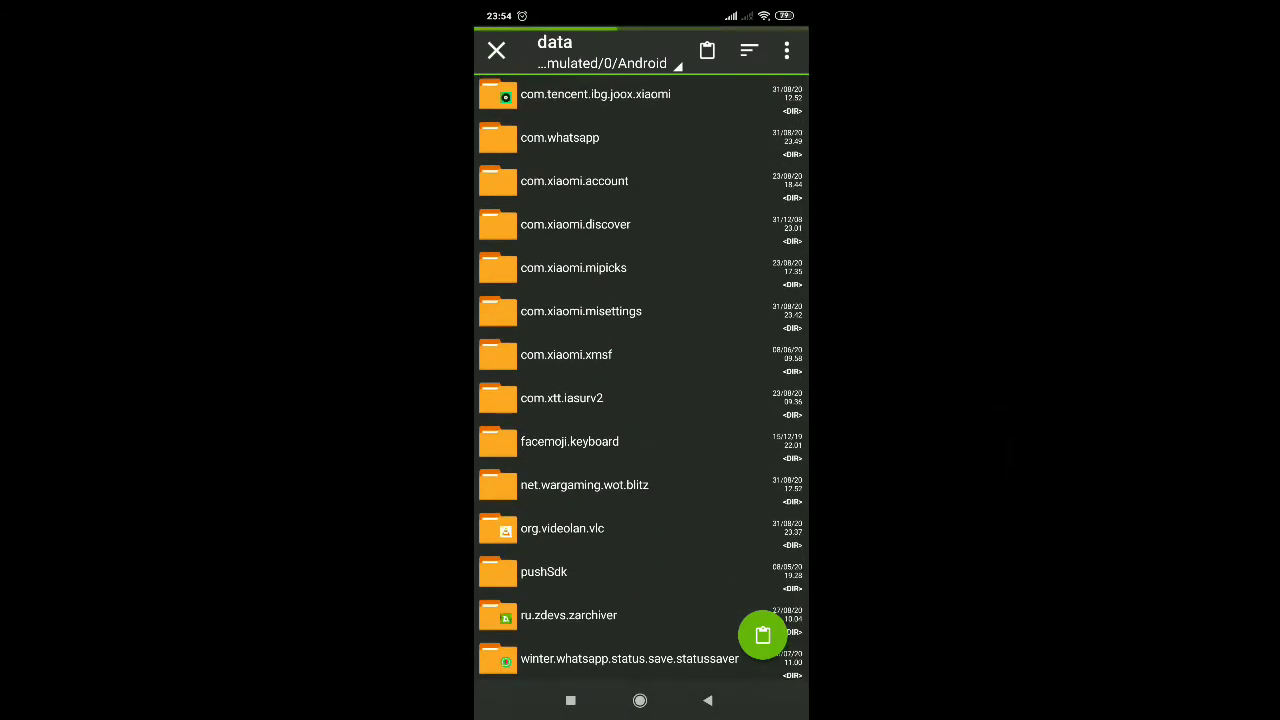
{"action": "left_click", "coordinate": [584, 485]}
{"action": "left_click", "coordinate": [540, 138]}
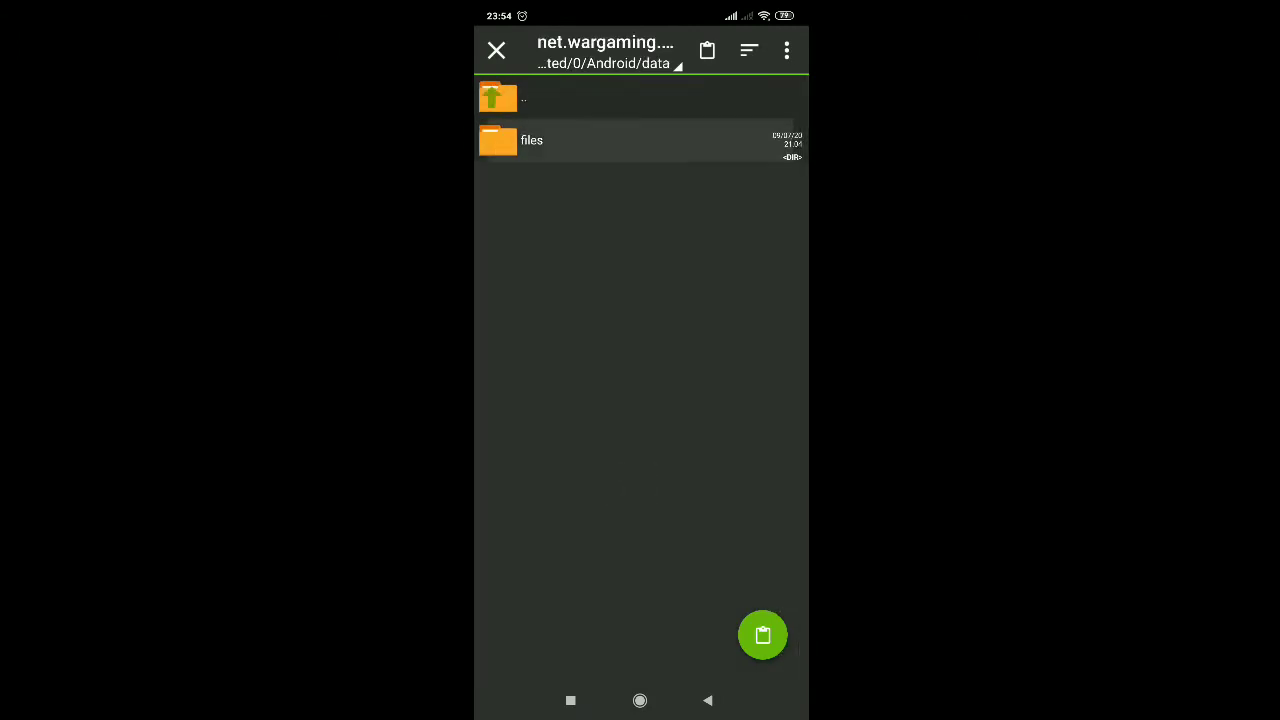
{"action": "left_click", "coordinate": [540, 138]}
{"action": "left_click", "coordinate": [567, 357]}
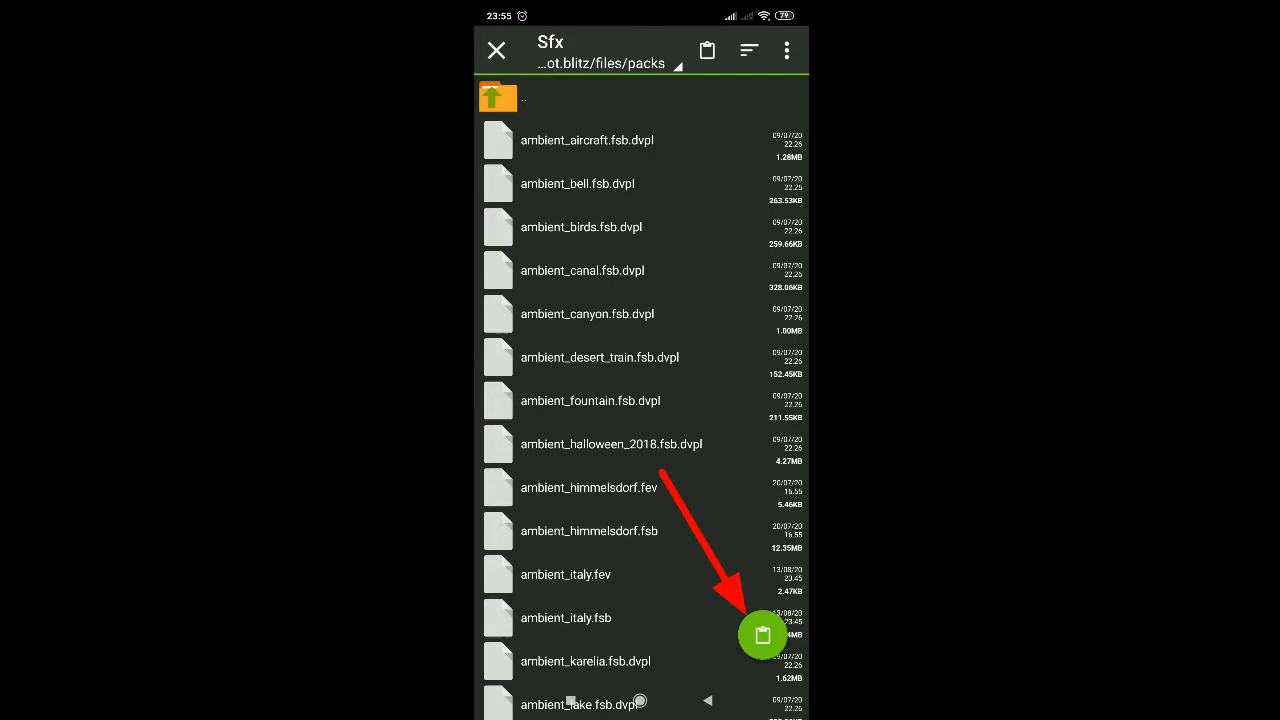
{"action": "left_click", "coordinate": [762, 635]}
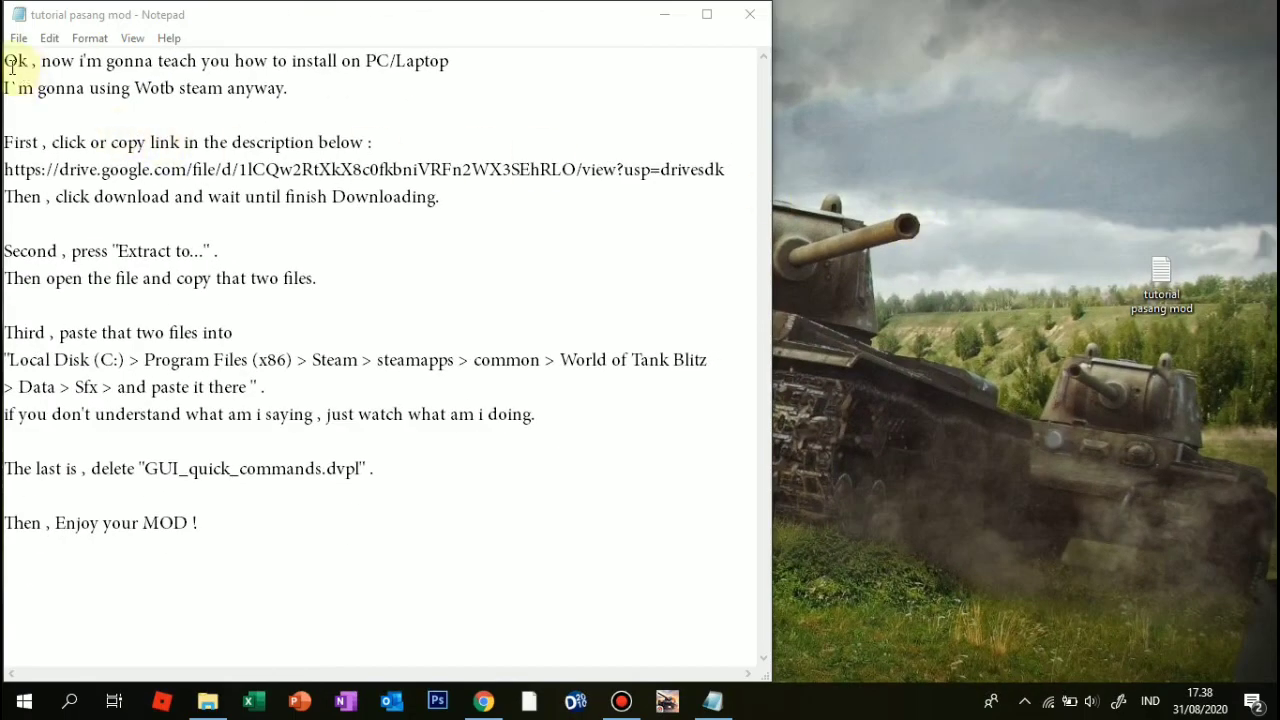
Step: Highlight the opening instruction lines of the tutorial notes to read them
{"action": "left_click_drag", "start_coordinate": [12, 66], "coordinate": [408, 63]}
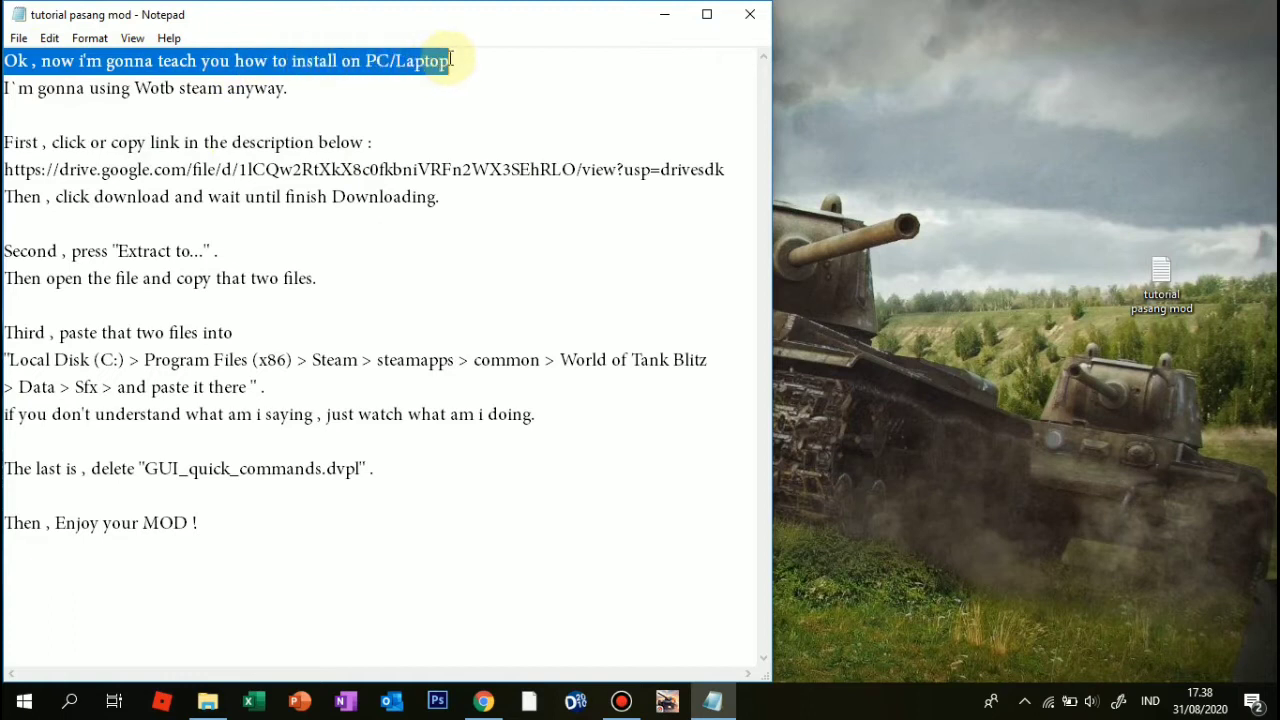
{"action": "left_click", "coordinate": [7, 90]}
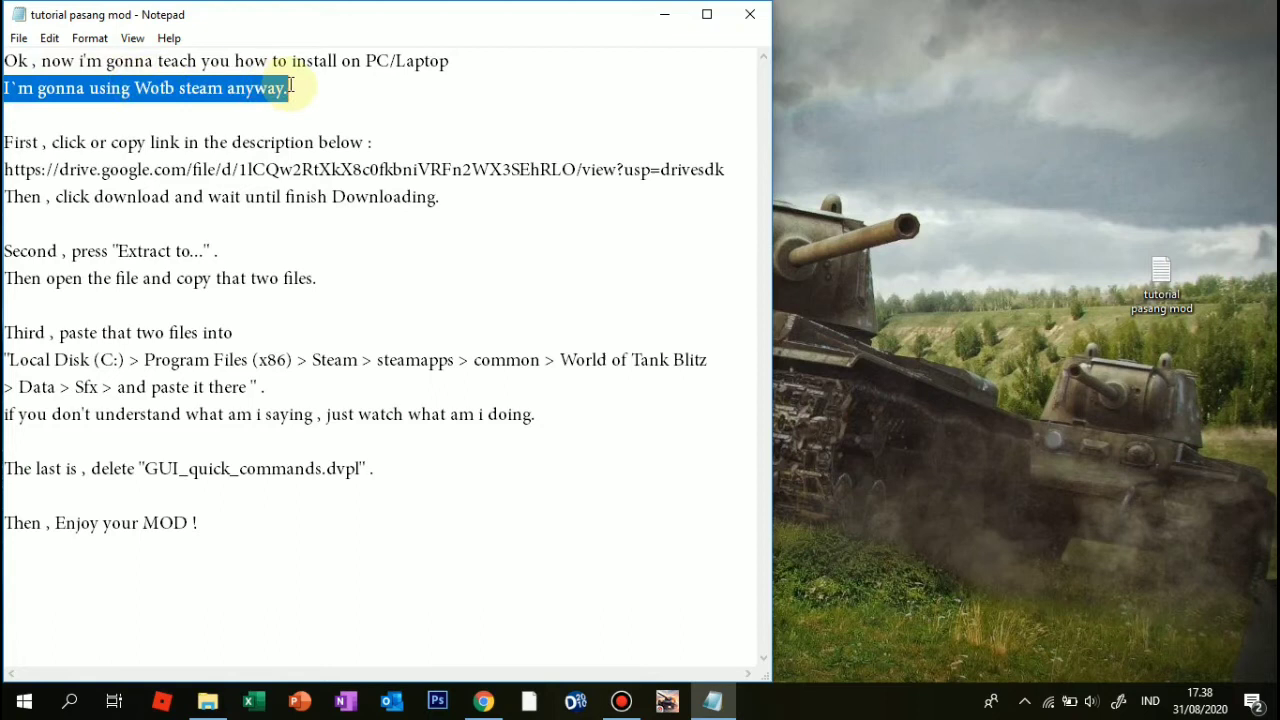
{"action": "left_click", "coordinate": [356, 119]}
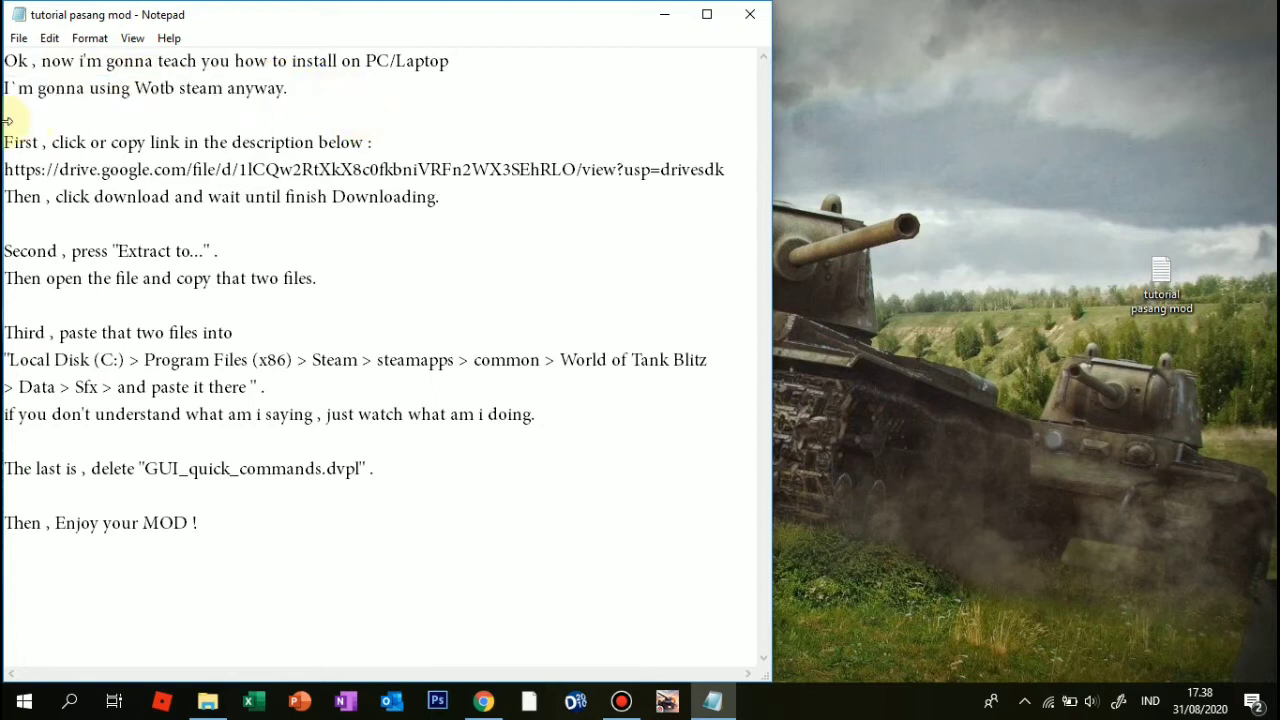
{"action": "left_click", "coordinate": [209, 127]}
{"action": "left_click_drag", "start_coordinate": [7, 143], "coordinate": [371, 134]}
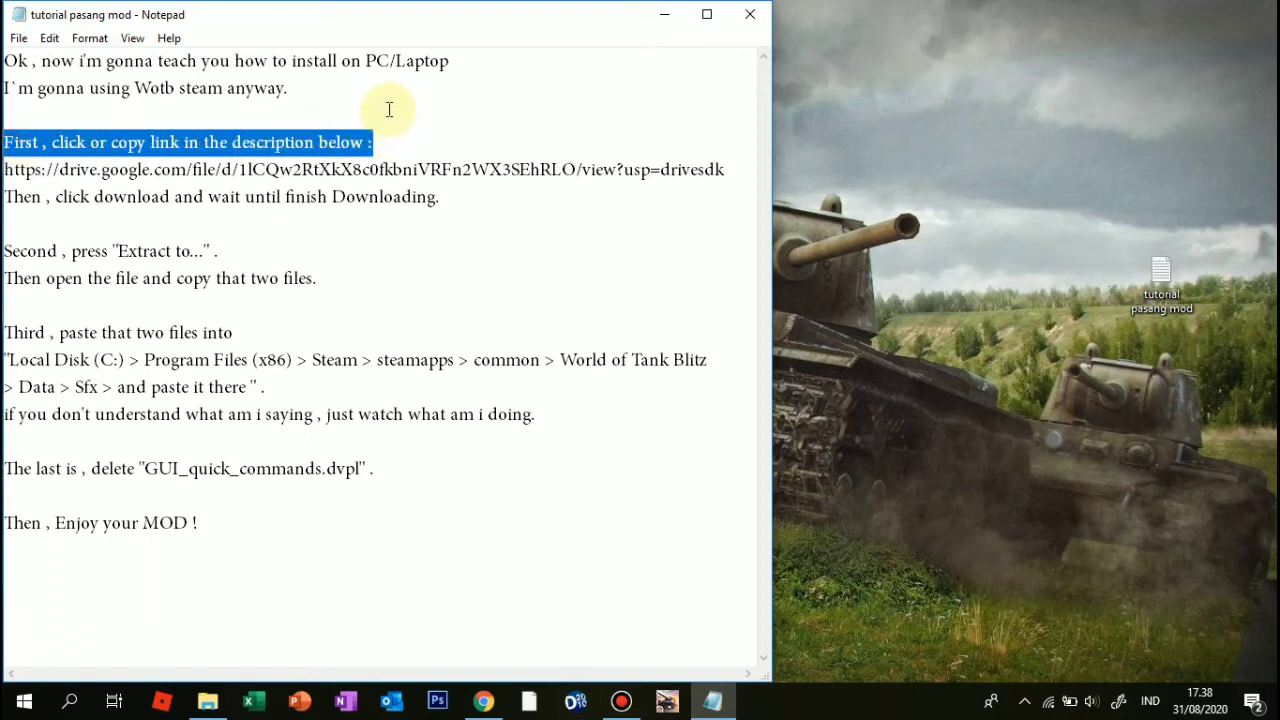
{"action": "left_click", "coordinate": [389, 109]}
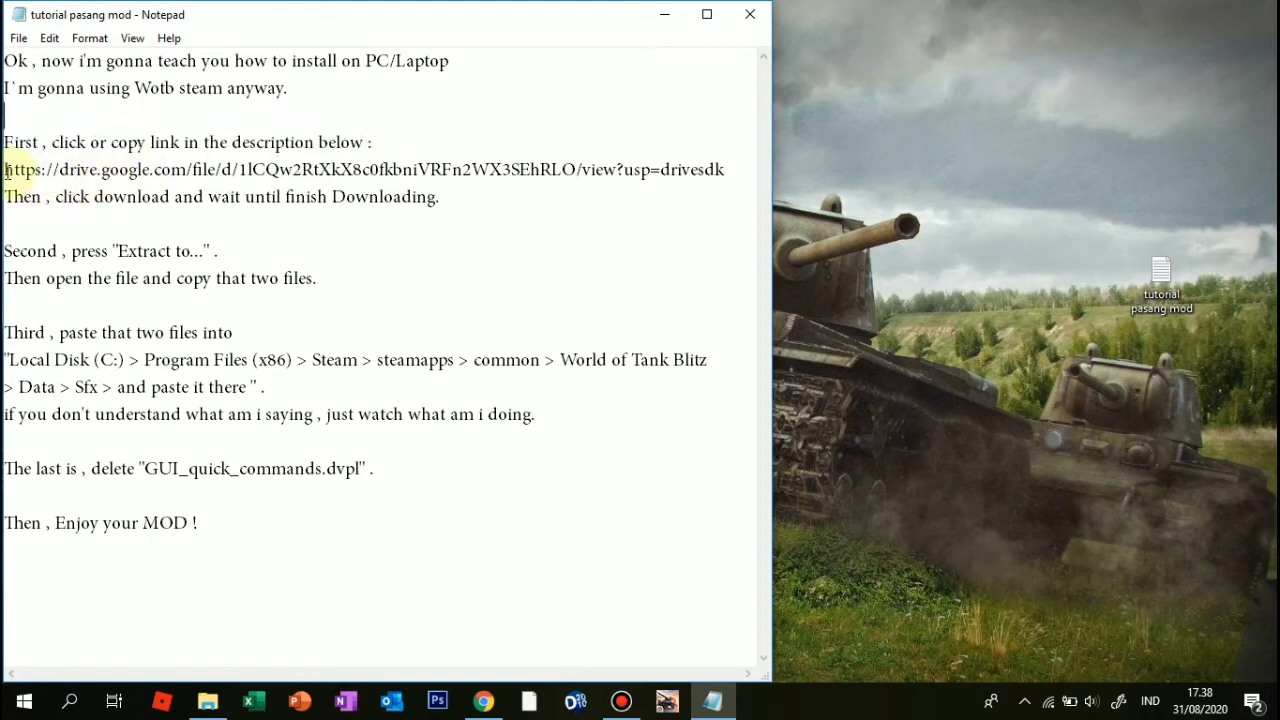
Step: Copy the drive.google.com link from the notes
{"action": "left_click_drag", "start_coordinate": [85, 168], "coordinate": [657, 166]}
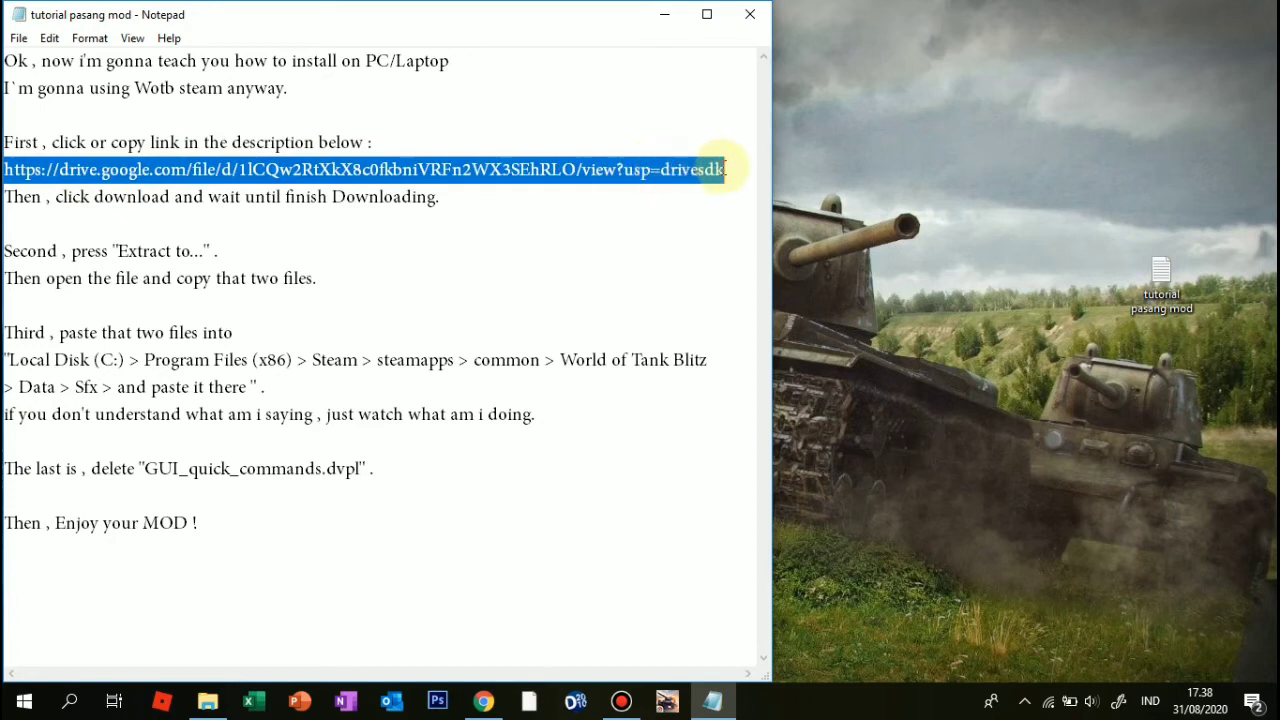
{"action": "right_click", "coordinate": [495, 169]}
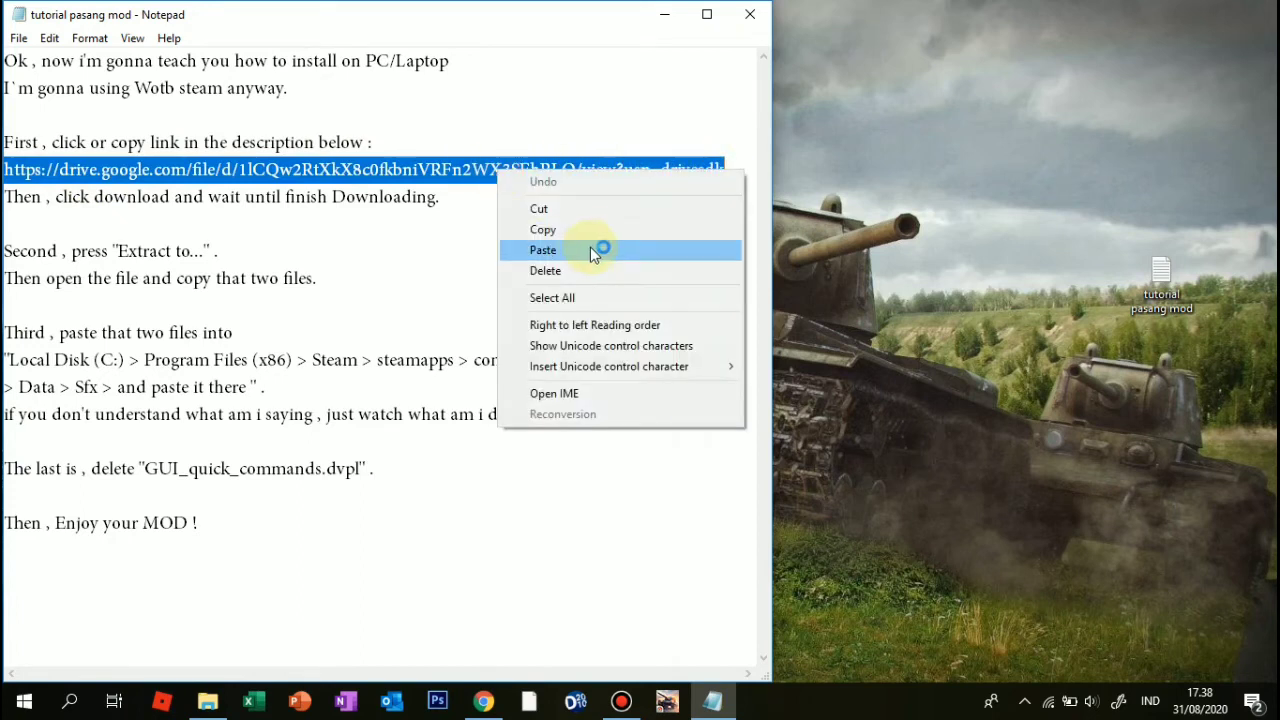
{"action": "left_click", "coordinate": [562, 224]}
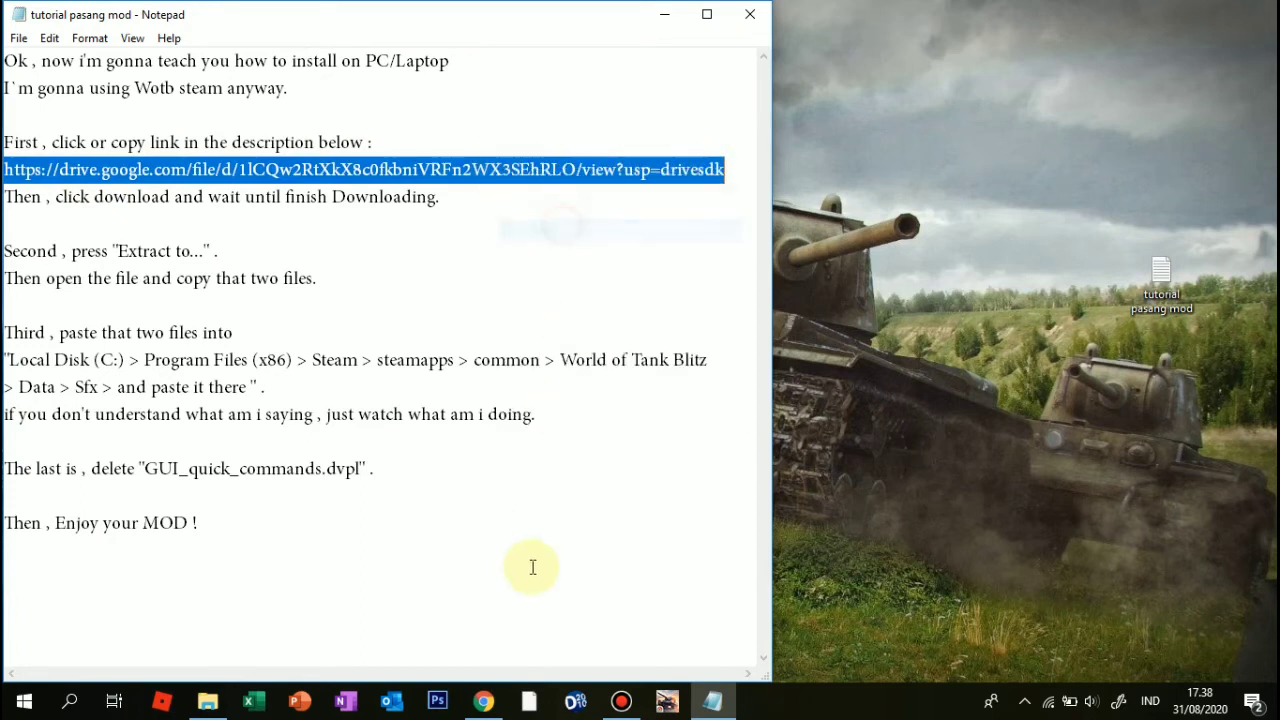
Step: Open the copied Google Drive link in a new Chrome tab
{"action": "left_click", "coordinate": [488, 705]}
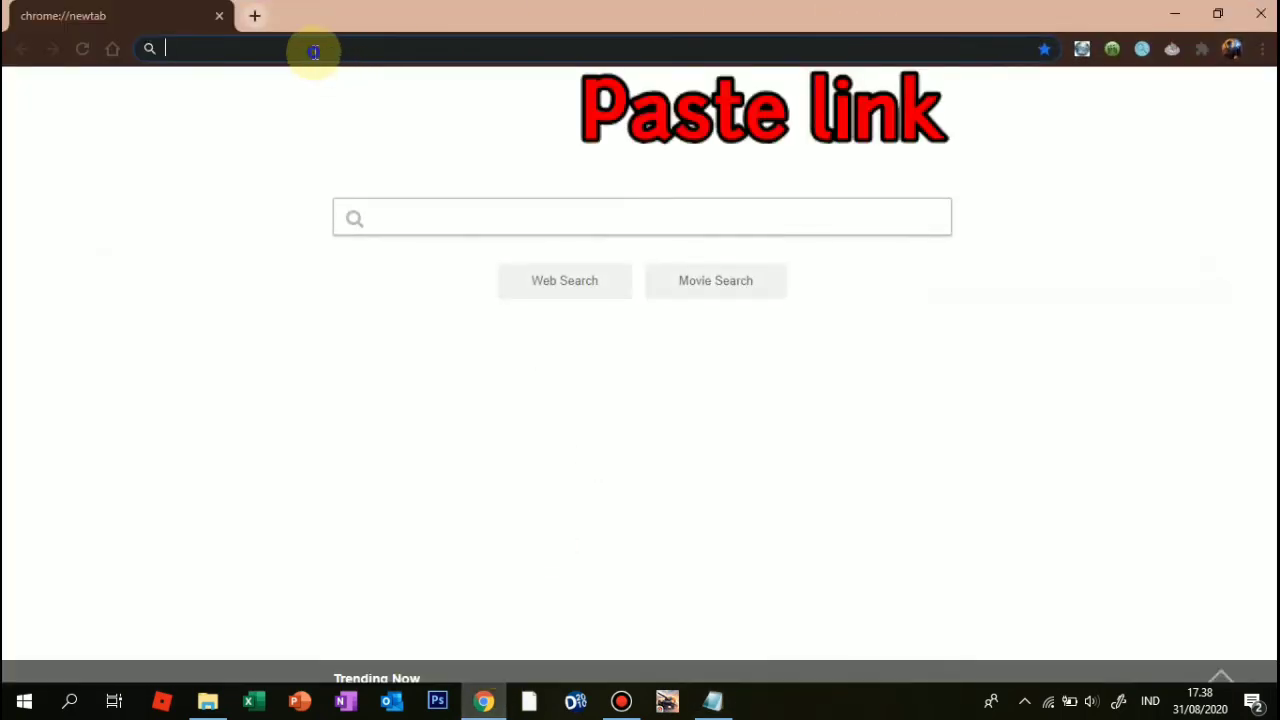
{"action": "right_click", "coordinate": [314, 52]}
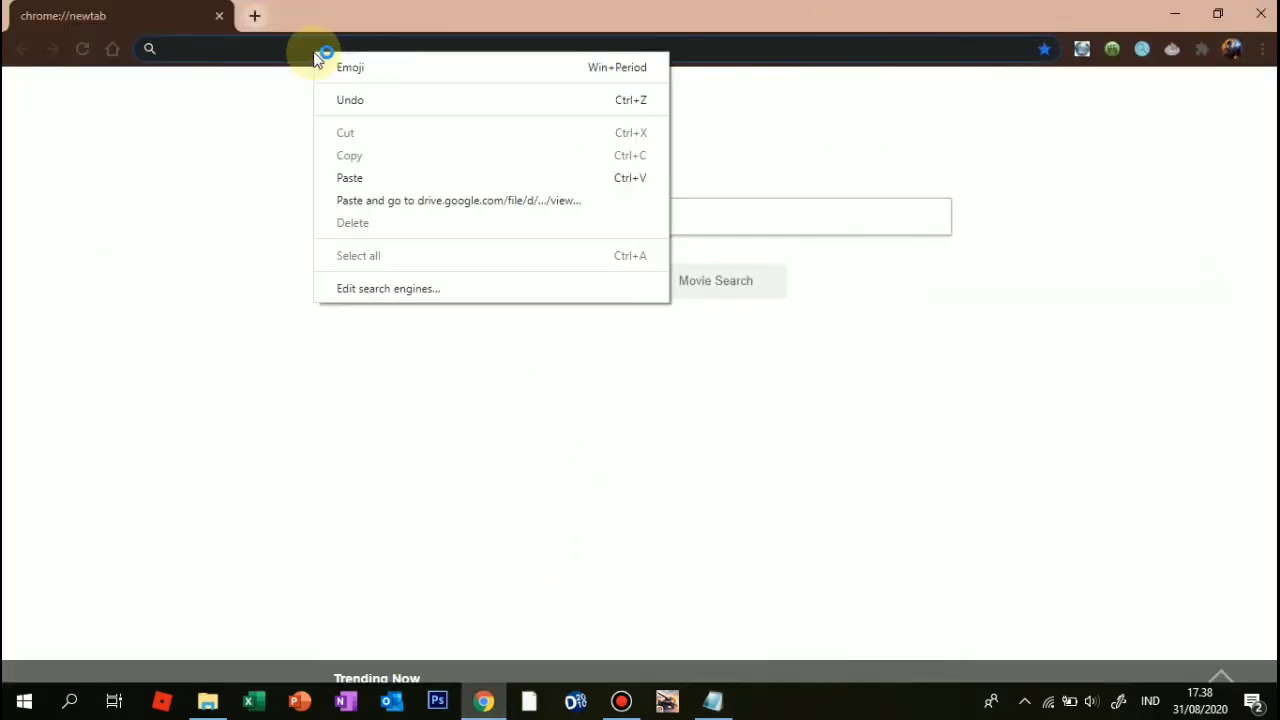
{"action": "left_click", "coordinate": [350, 178]}
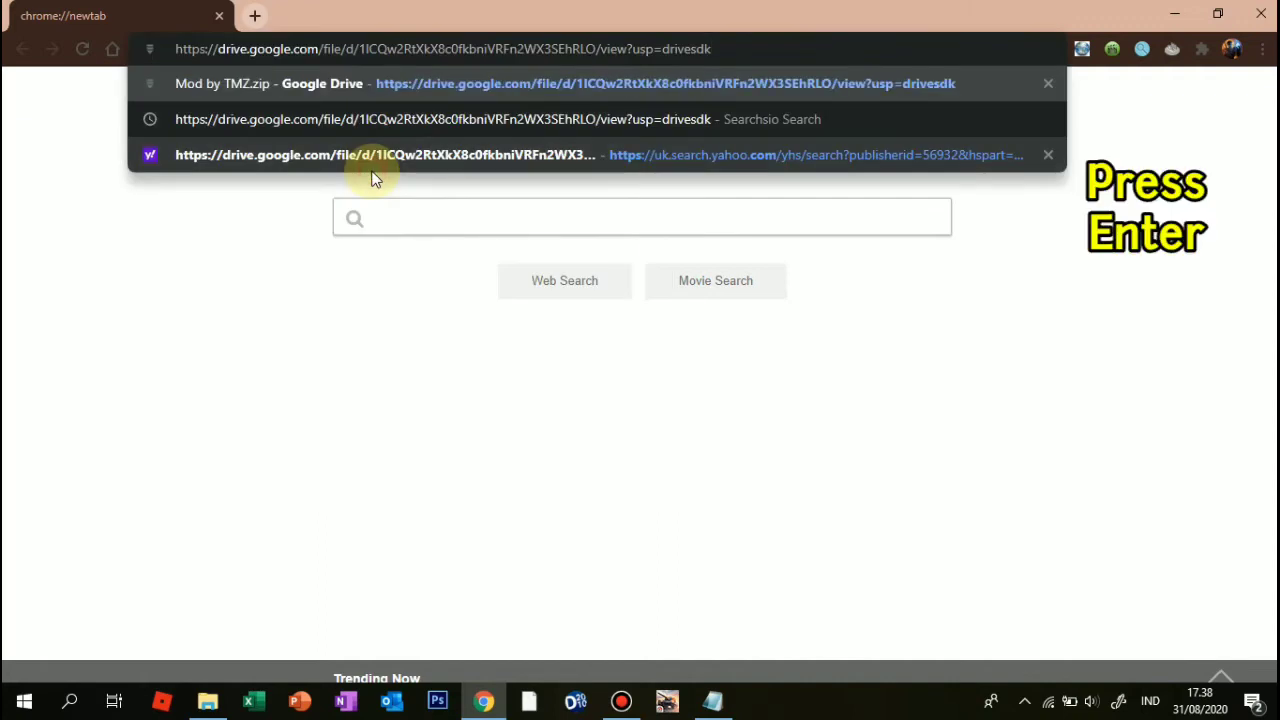
{"action": "key", "text": "Return"}
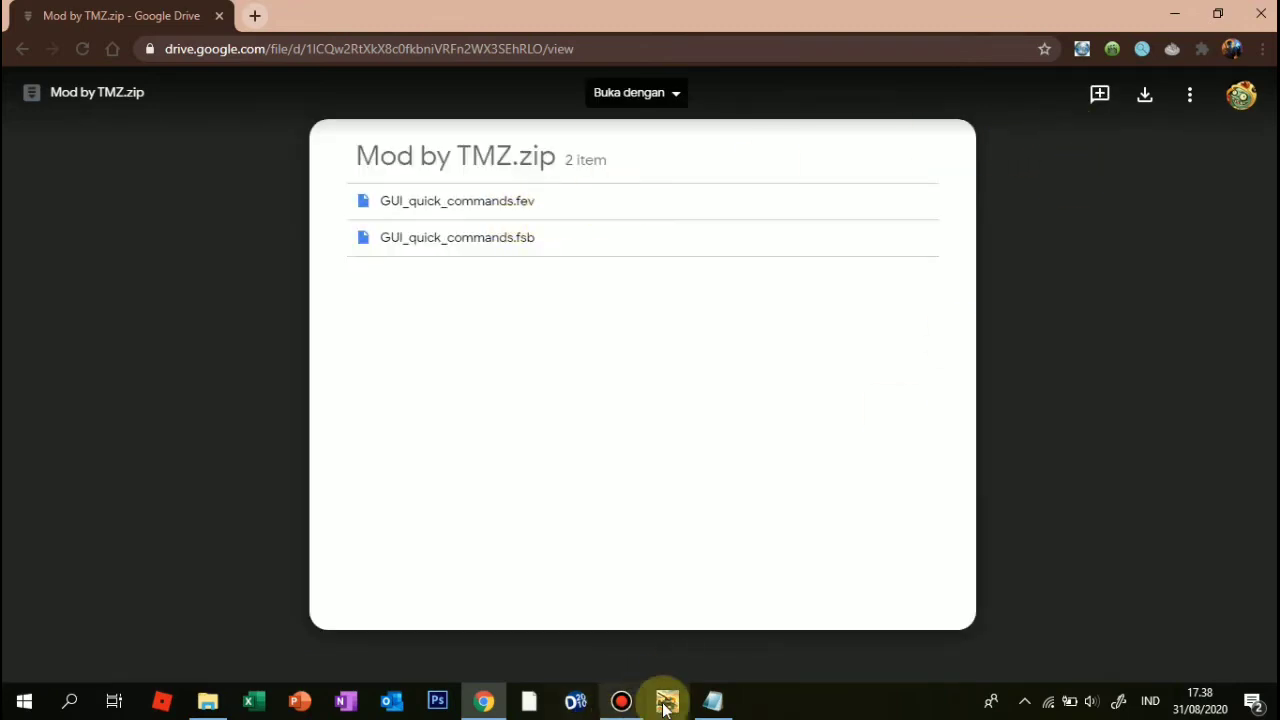
Step: Download Mod by TMZ.zip from Google Drive, checking the notes' download instruction
{"action": "mouse_move", "coordinate": [712, 700]}
{"action": "left_click", "coordinate": [723, 651]}
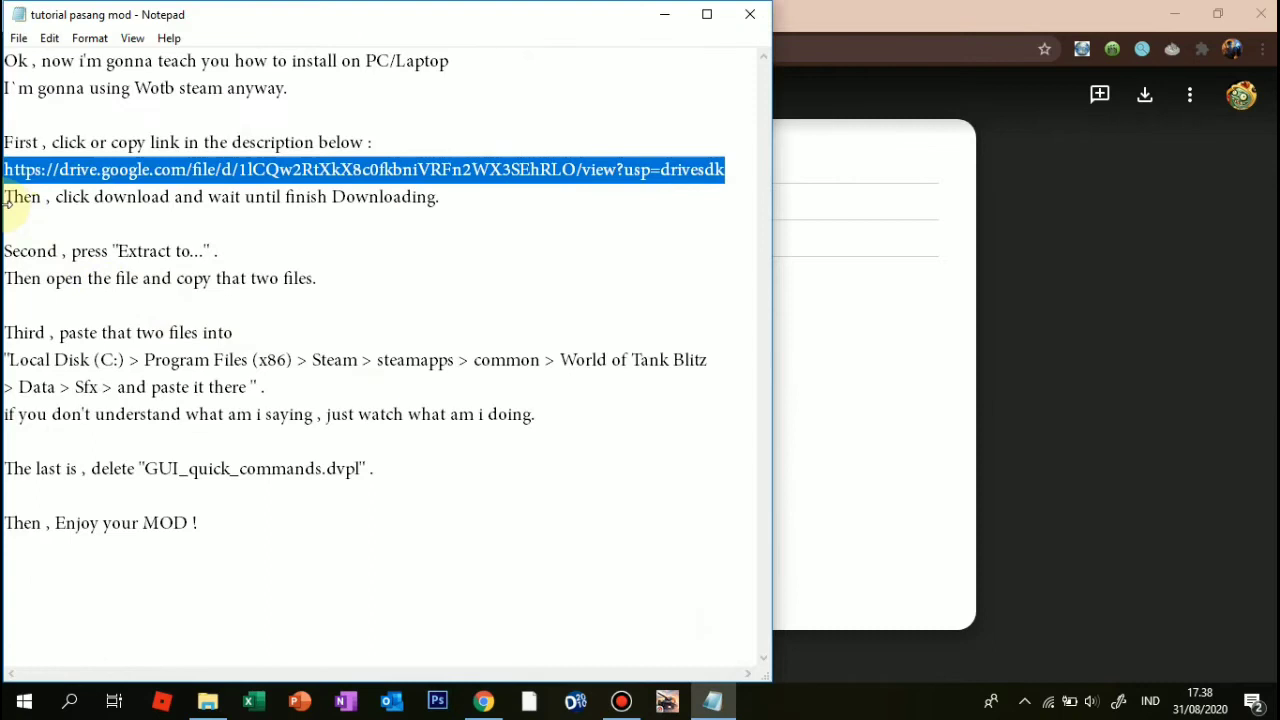
{"action": "left_click_drag", "start_coordinate": [6, 197], "coordinate": [438, 197]}
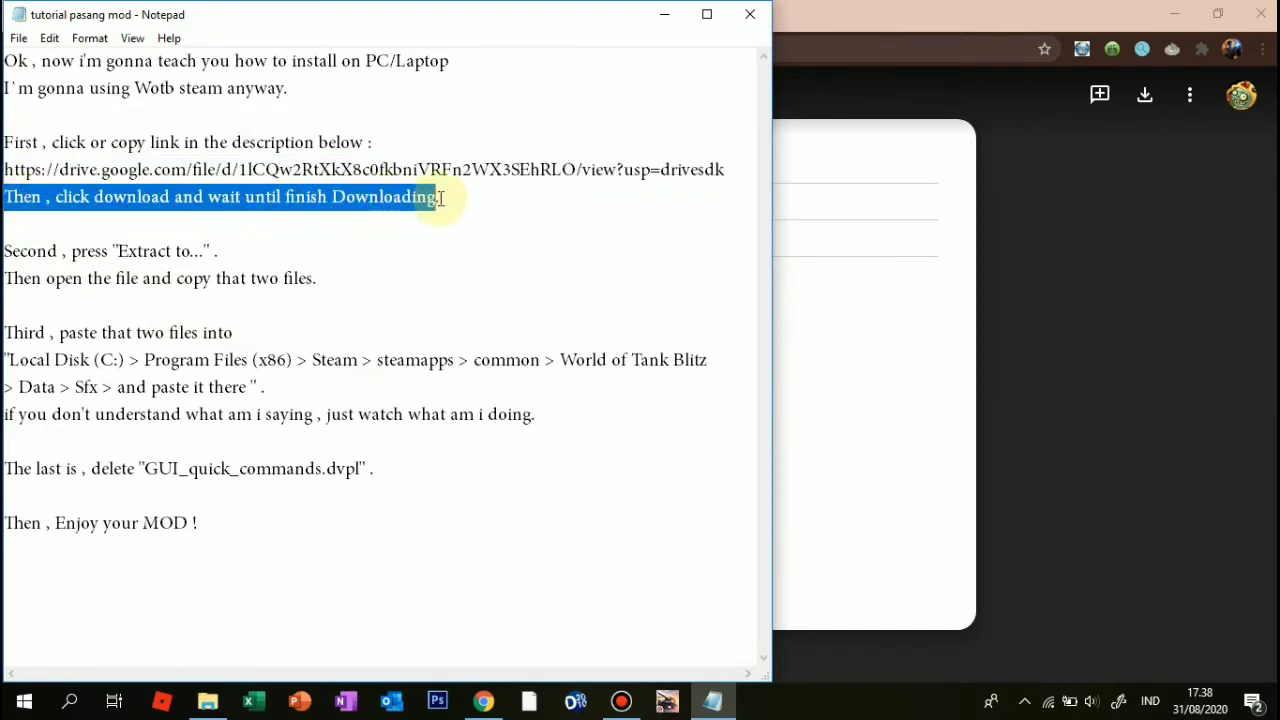
{"action": "left_click", "coordinate": [665, 14]}
{"action": "left_click", "coordinate": [1148, 94]}
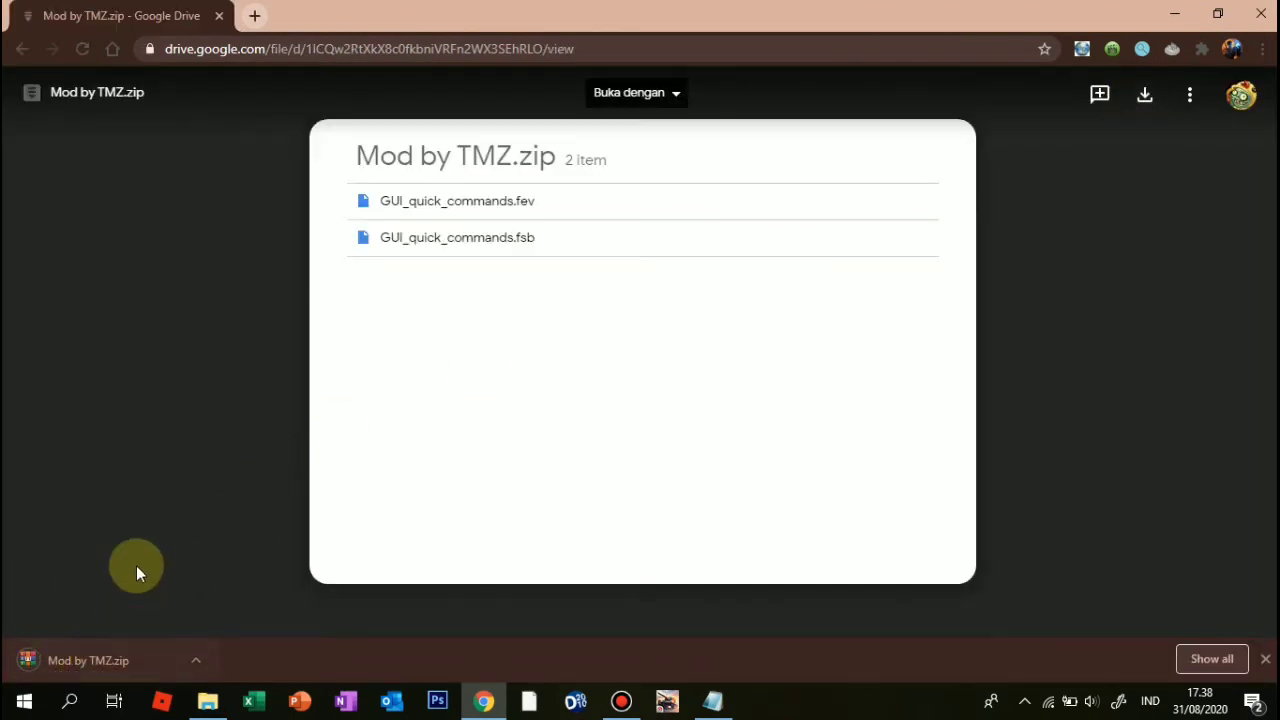
{"action": "mouse_move", "coordinate": [713, 701]}
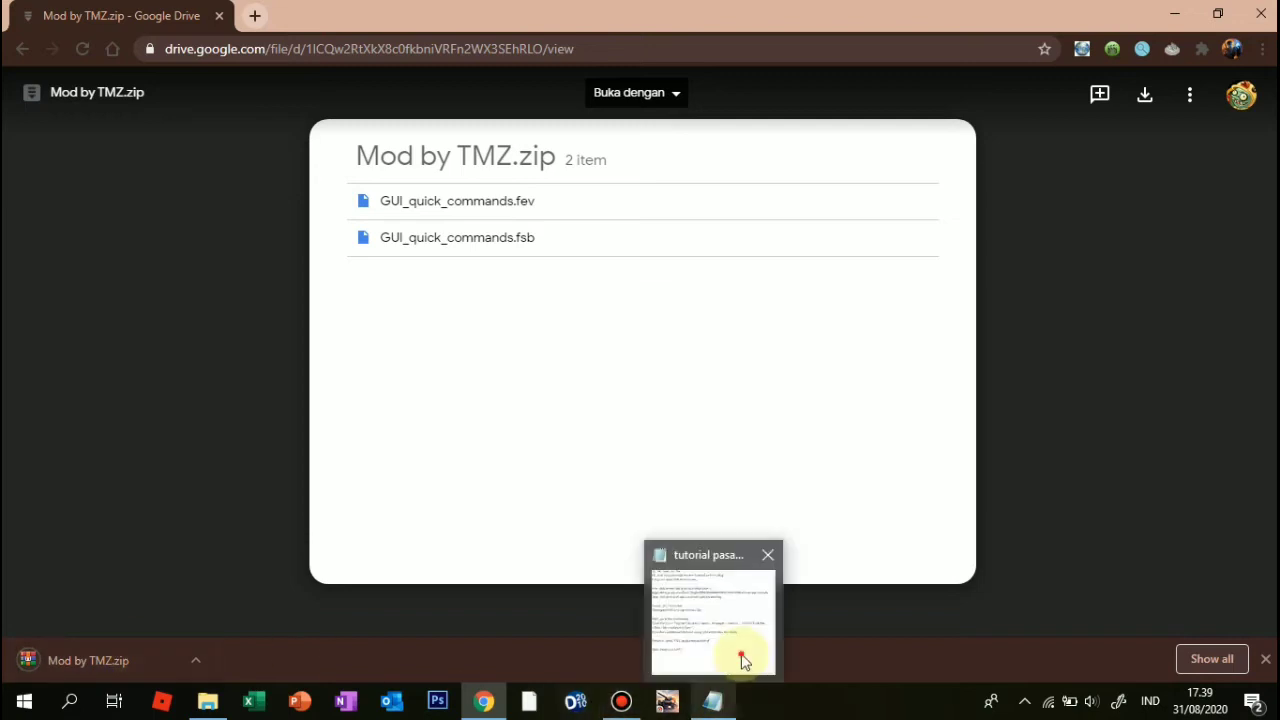
{"action": "left_click", "coordinate": [743, 655]}
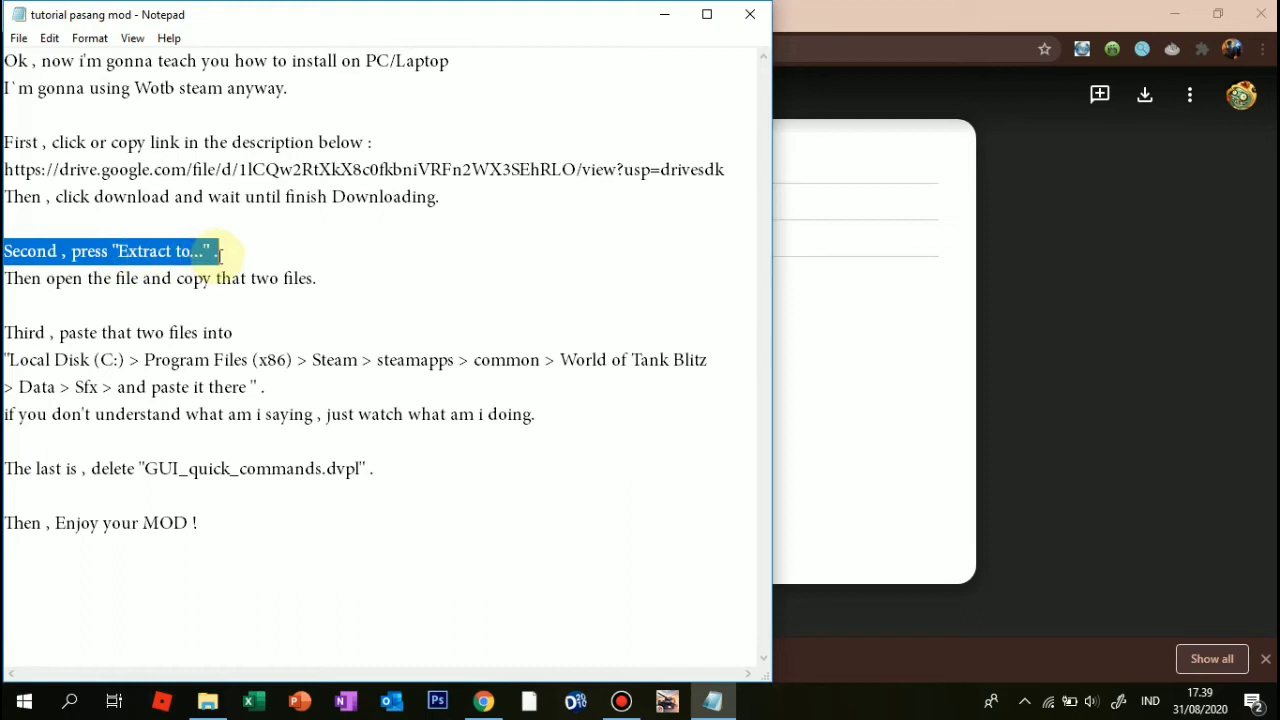
Step: Extract Mod by TMZ.zip in Downloads with 'Extract to Mod by TMZ\'
{"action": "left_click", "coordinate": [685, 12]}
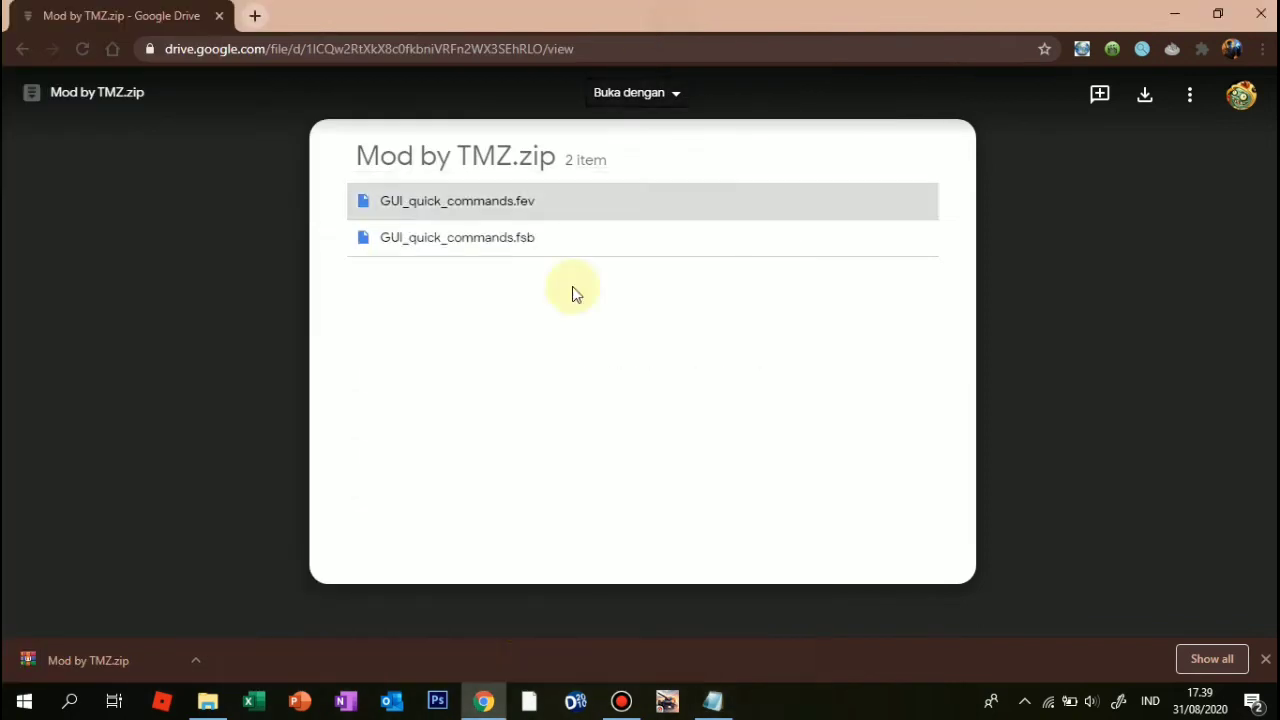
{"action": "mouse_move", "coordinate": [212, 701]}
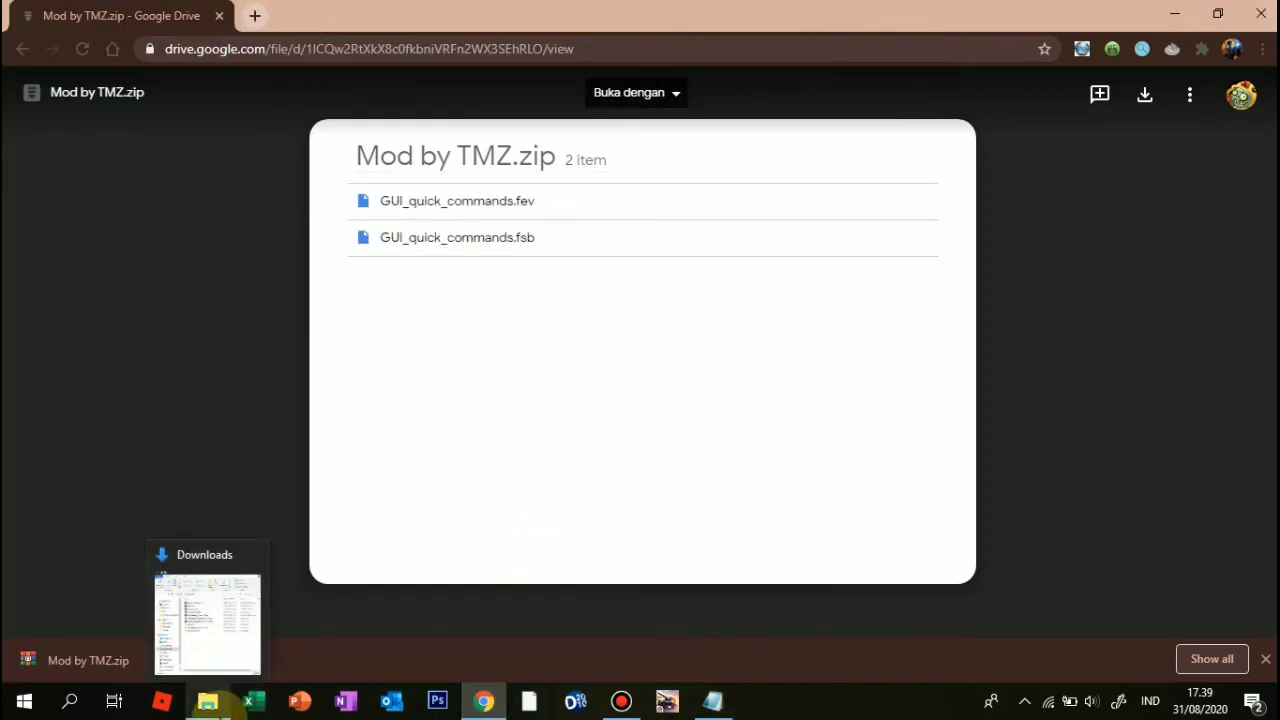
{"action": "left_click", "coordinate": [220, 649]}
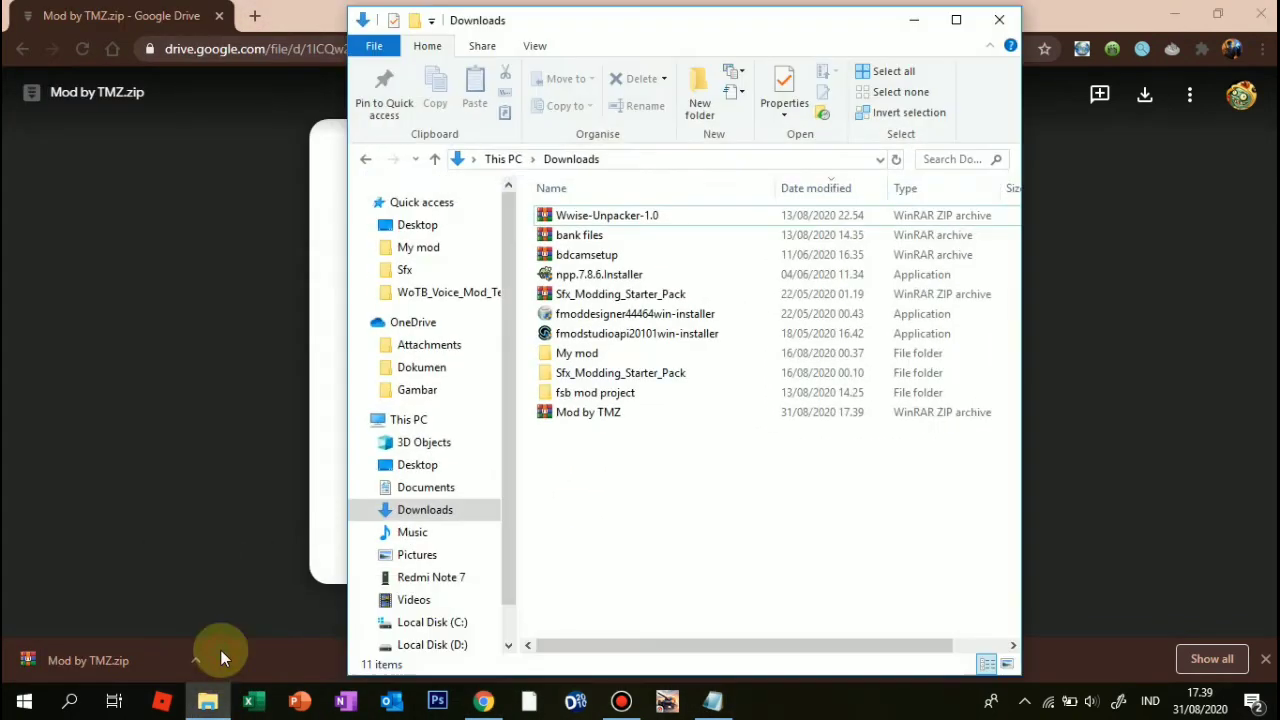
{"action": "left_click", "coordinate": [1176, 12]}
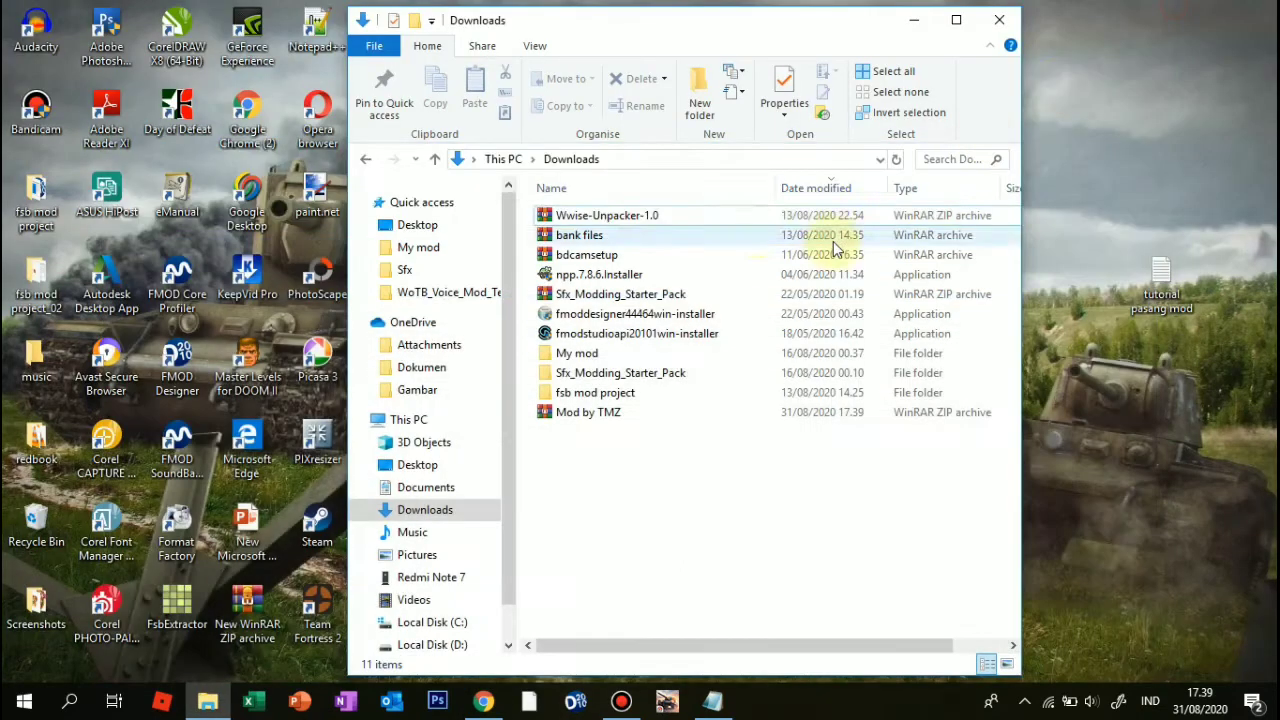
{"action": "right_click", "coordinate": [587, 416]}
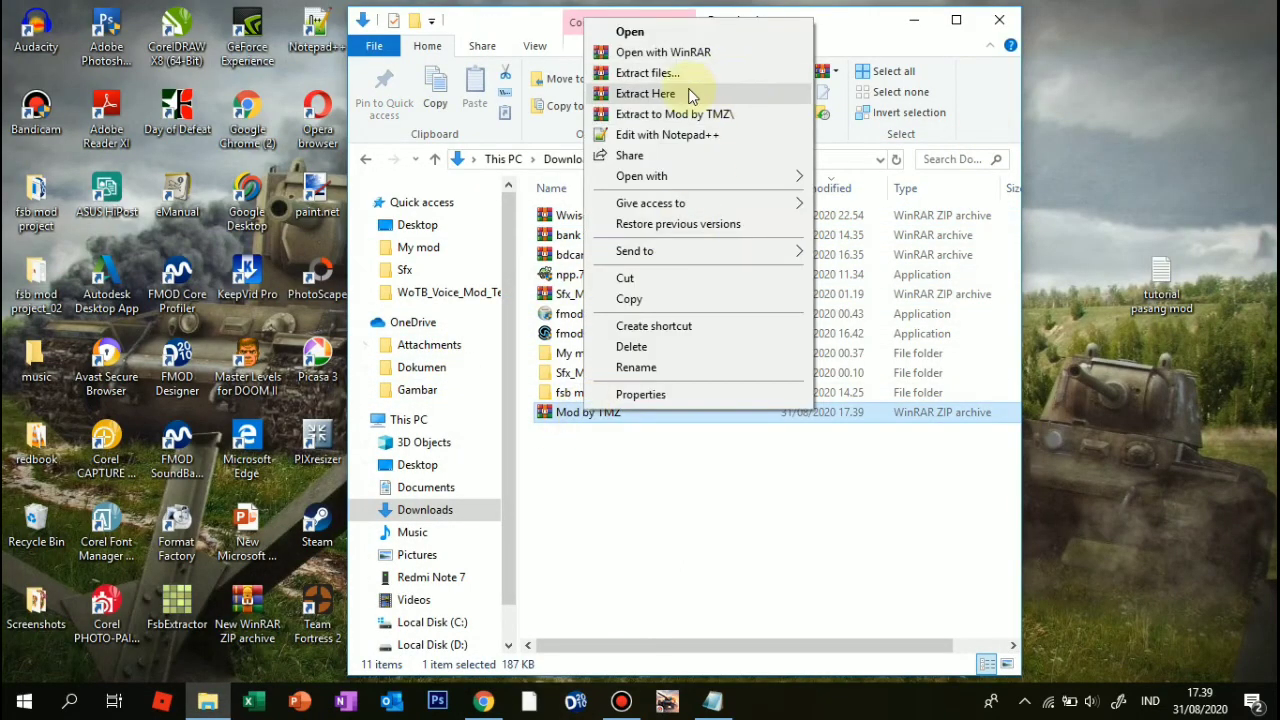
{"action": "left_click", "coordinate": [667, 117]}
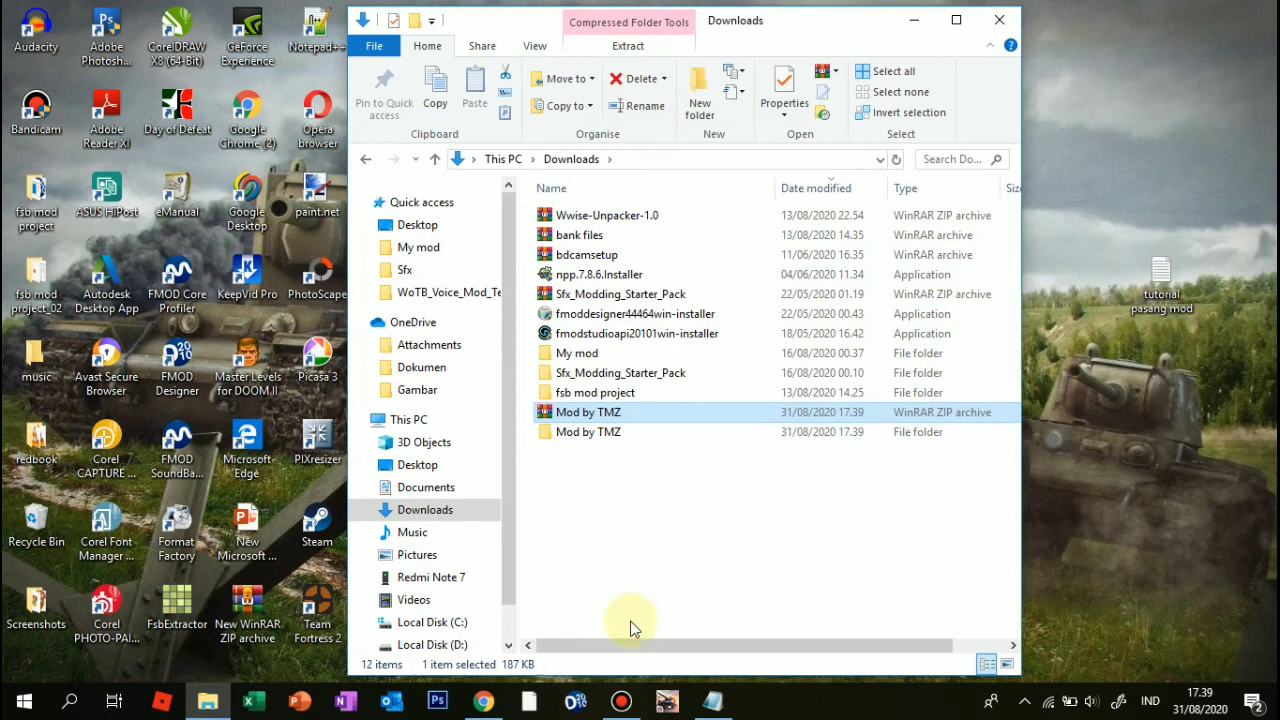
{"action": "left_click", "coordinate": [708, 706]}
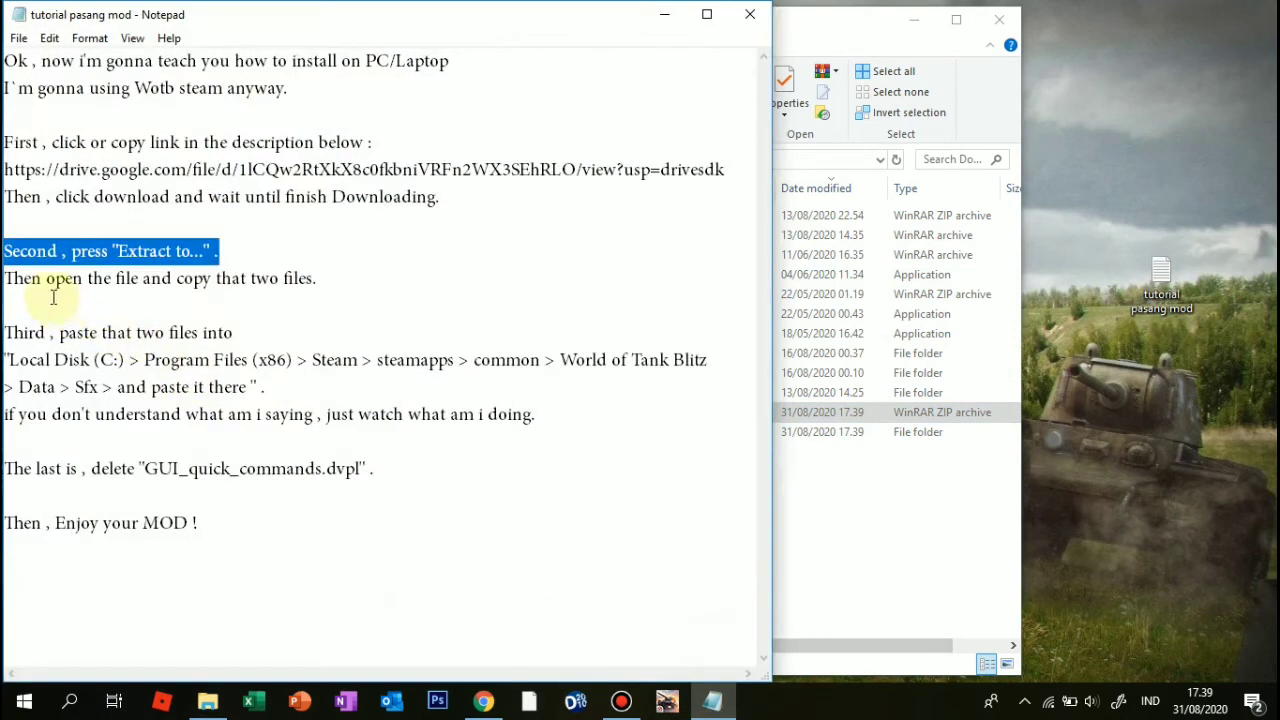
Step: Open the Mod by TMZ folder and copy both GUI_quick_commands files
{"action": "left_click_drag", "start_coordinate": [12, 278], "coordinate": [310, 280]}
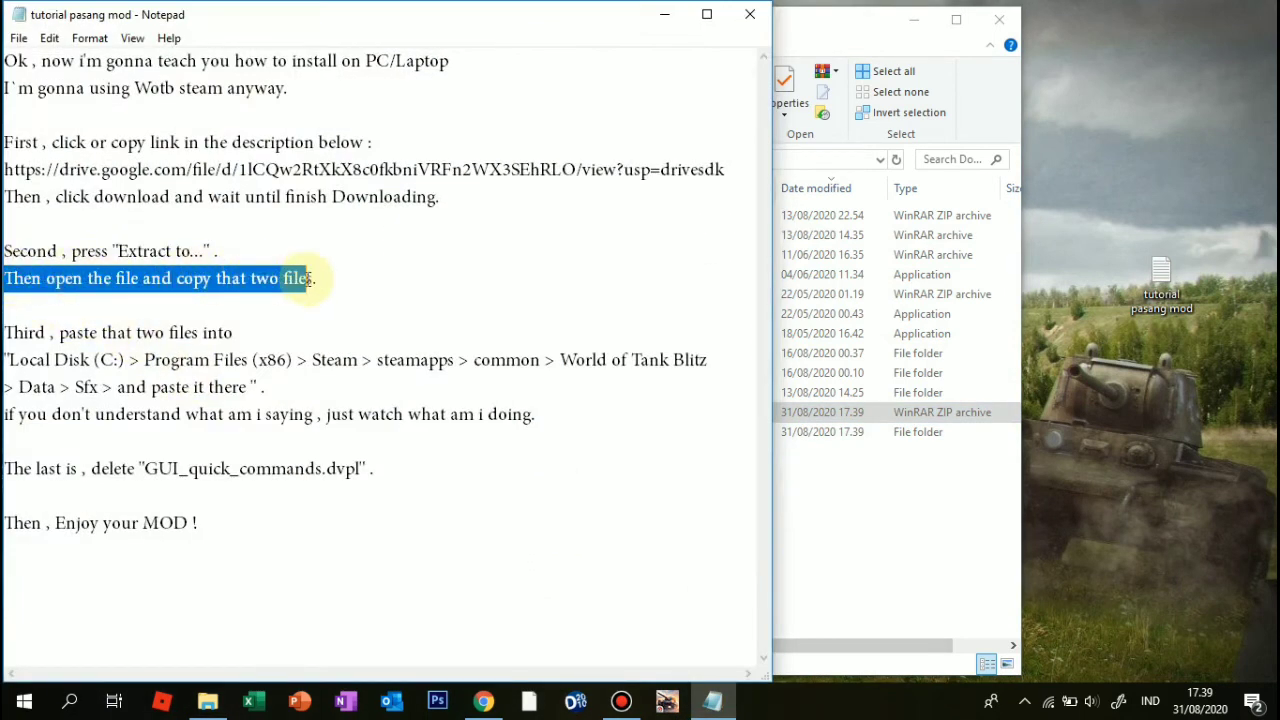
{"action": "left_click", "coordinate": [267, 308]}
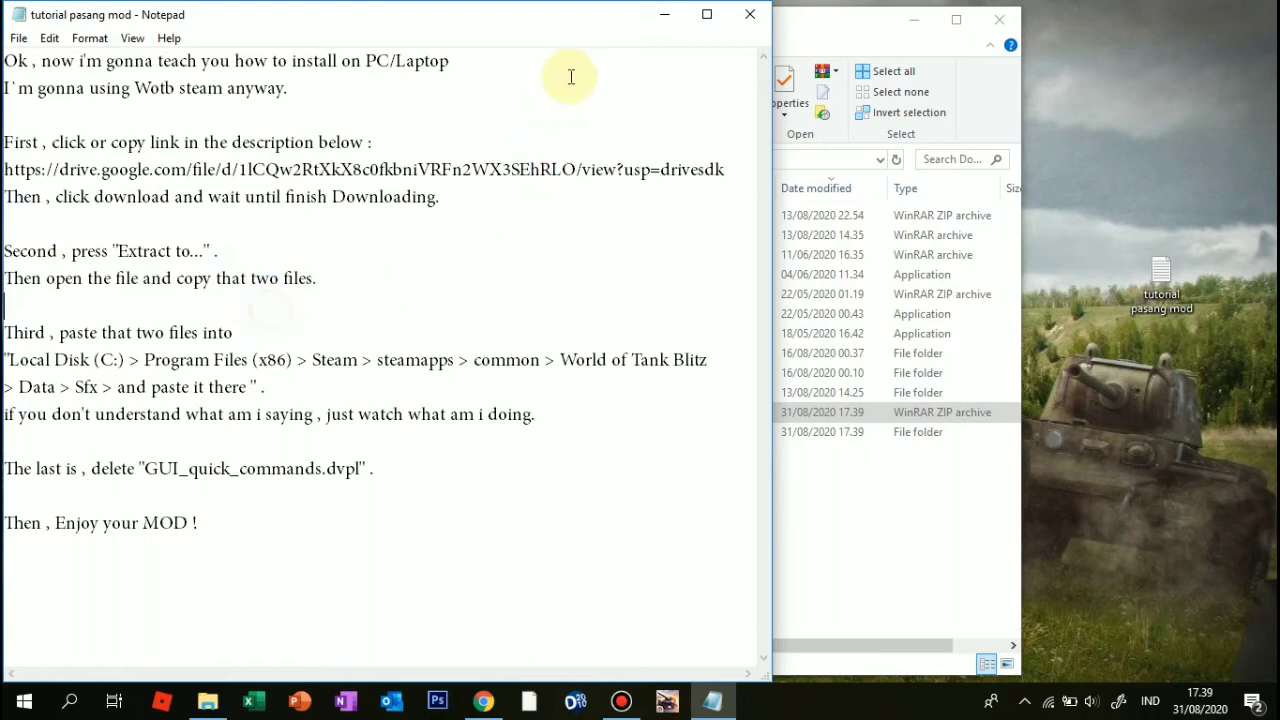
{"action": "left_click", "coordinate": [664, 14]}
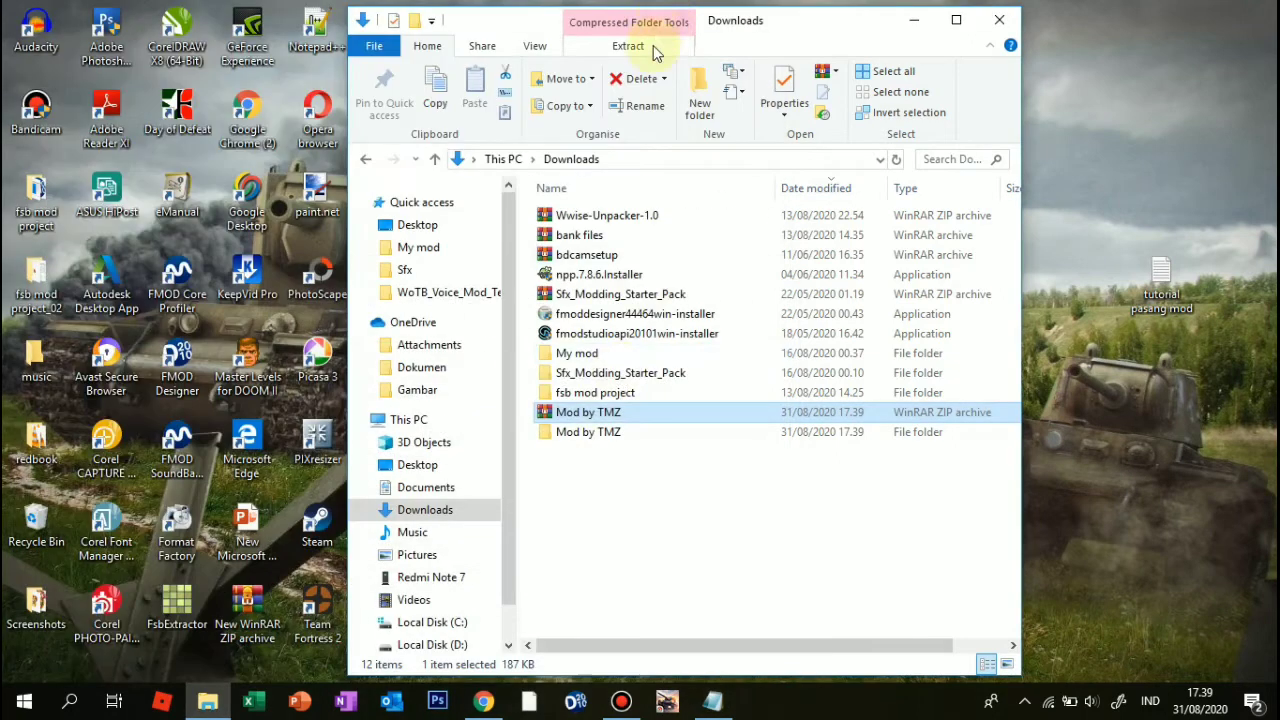
{"action": "double_click", "coordinate": [591, 431]}
{"action": "left_click_drag", "start_coordinate": [563, 272], "coordinate": [620, 215]}
{"action": "right_click", "coordinate": [655, 220]}
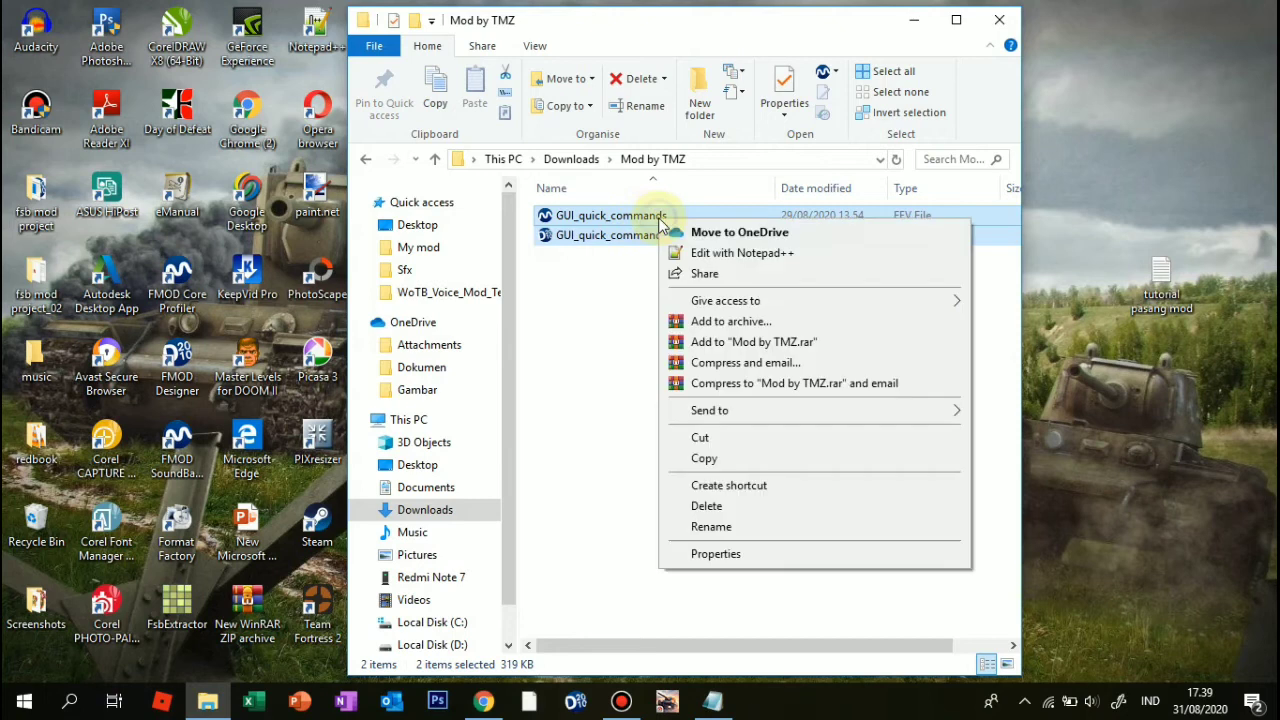
{"action": "left_click", "coordinate": [702, 459]}
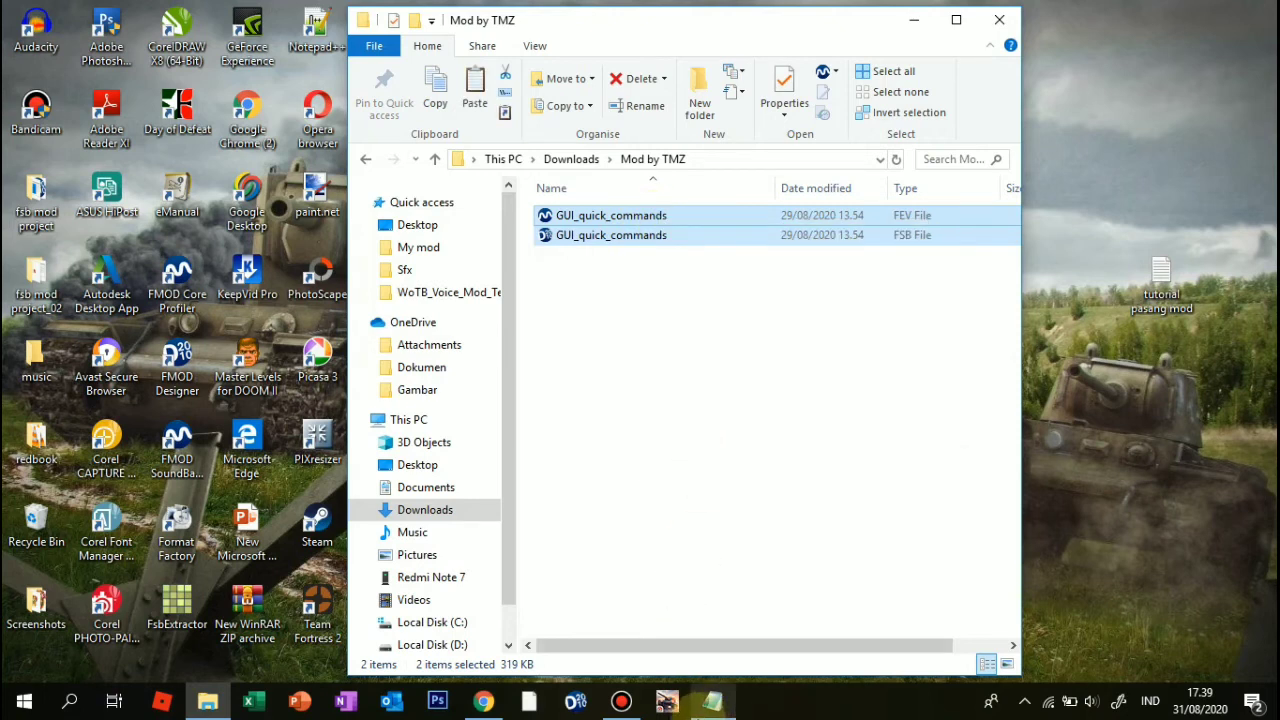
{"action": "left_click", "coordinate": [712, 625]}
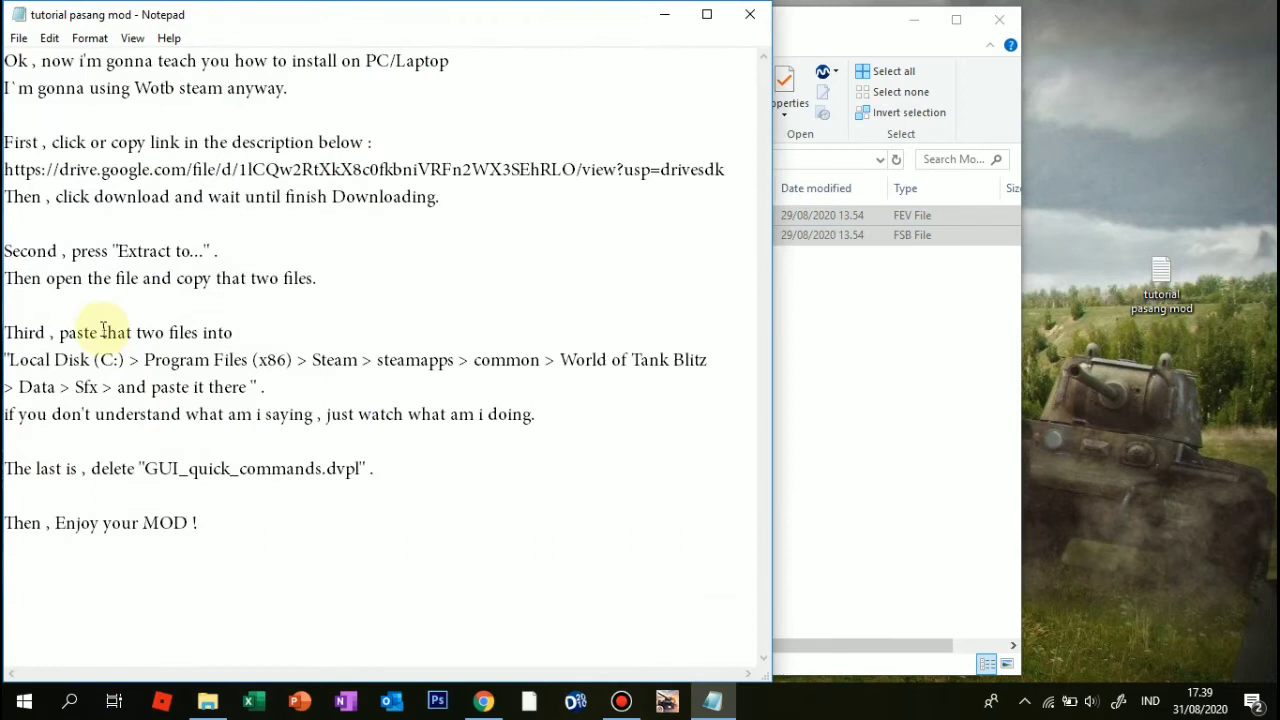
Step: Read the third step and destination folder path in the notes, then minimize Notepad
{"action": "left_click_drag", "start_coordinate": [8, 334], "coordinate": [214, 333]}
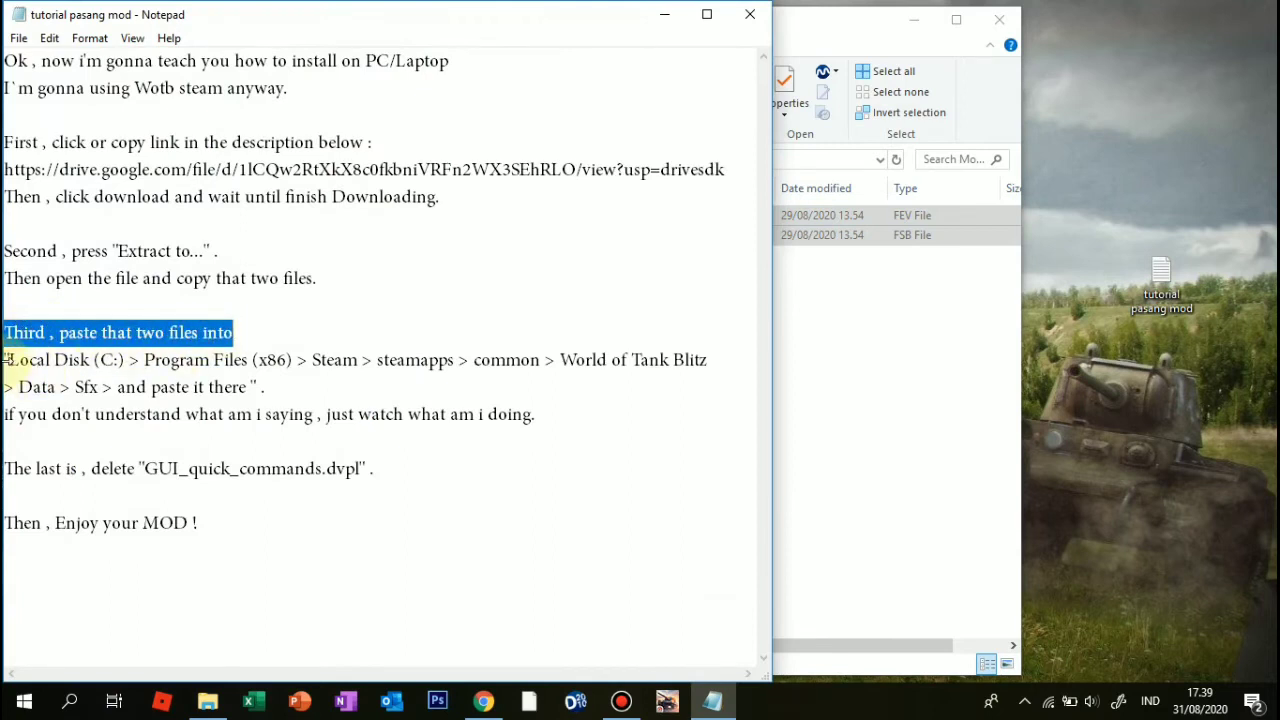
{"action": "left_click_drag", "start_coordinate": [10, 364], "coordinate": [165, 352]}
{"action": "left_click_drag", "start_coordinate": [263, 356], "coordinate": [228, 392]}
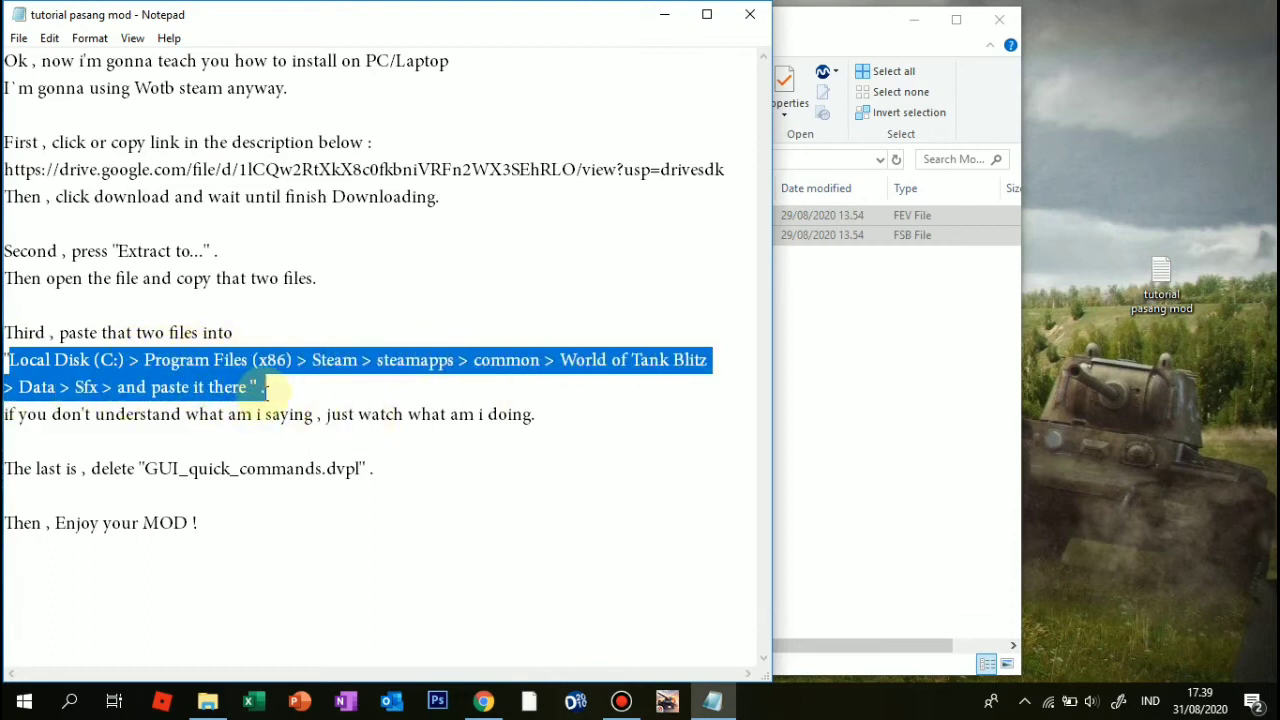
{"action": "left_click", "coordinate": [507, 474]}
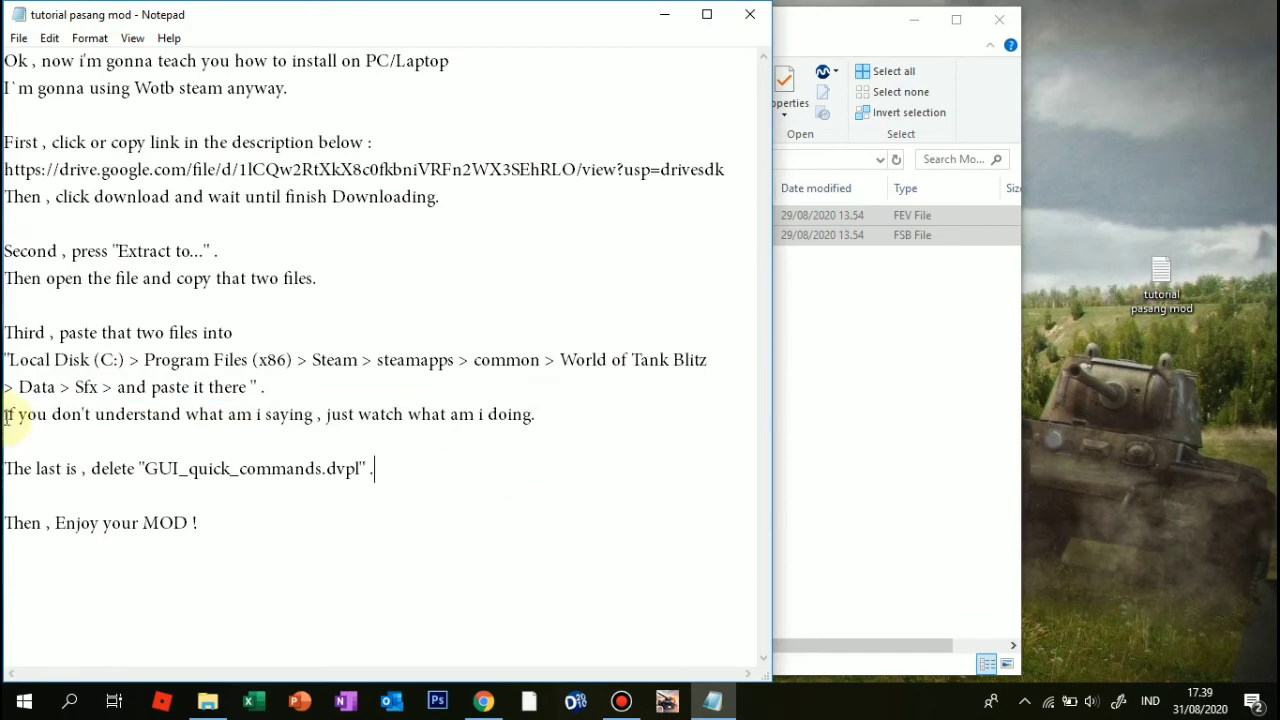
{"action": "left_click_drag", "start_coordinate": [6, 413], "coordinate": [497, 414]}
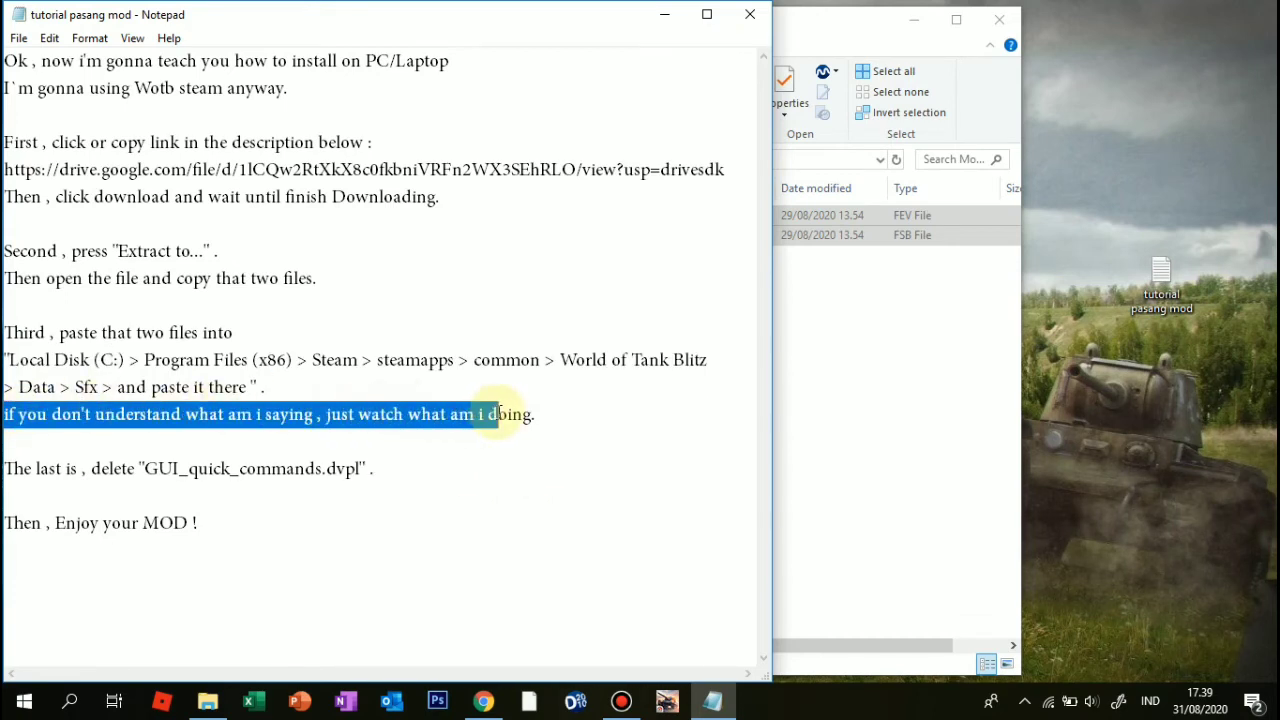
{"action": "left_click", "coordinate": [406, 445]}
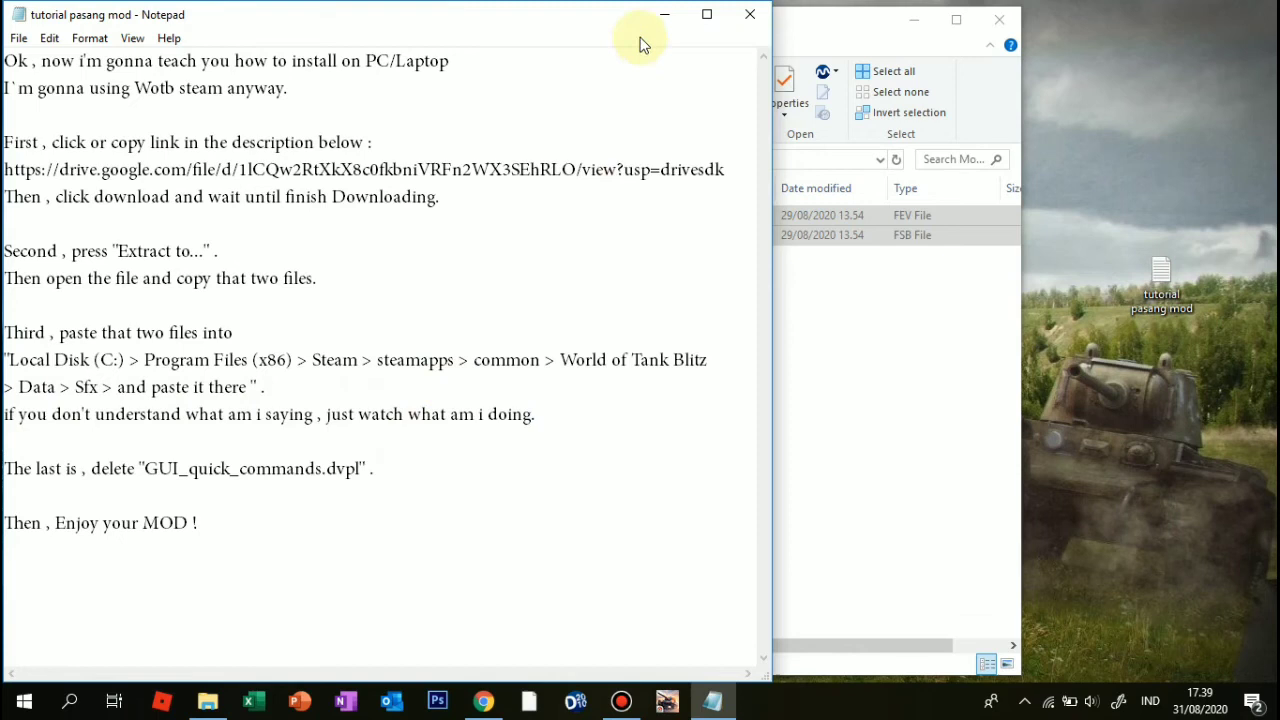
{"action": "left_click", "coordinate": [666, 15]}
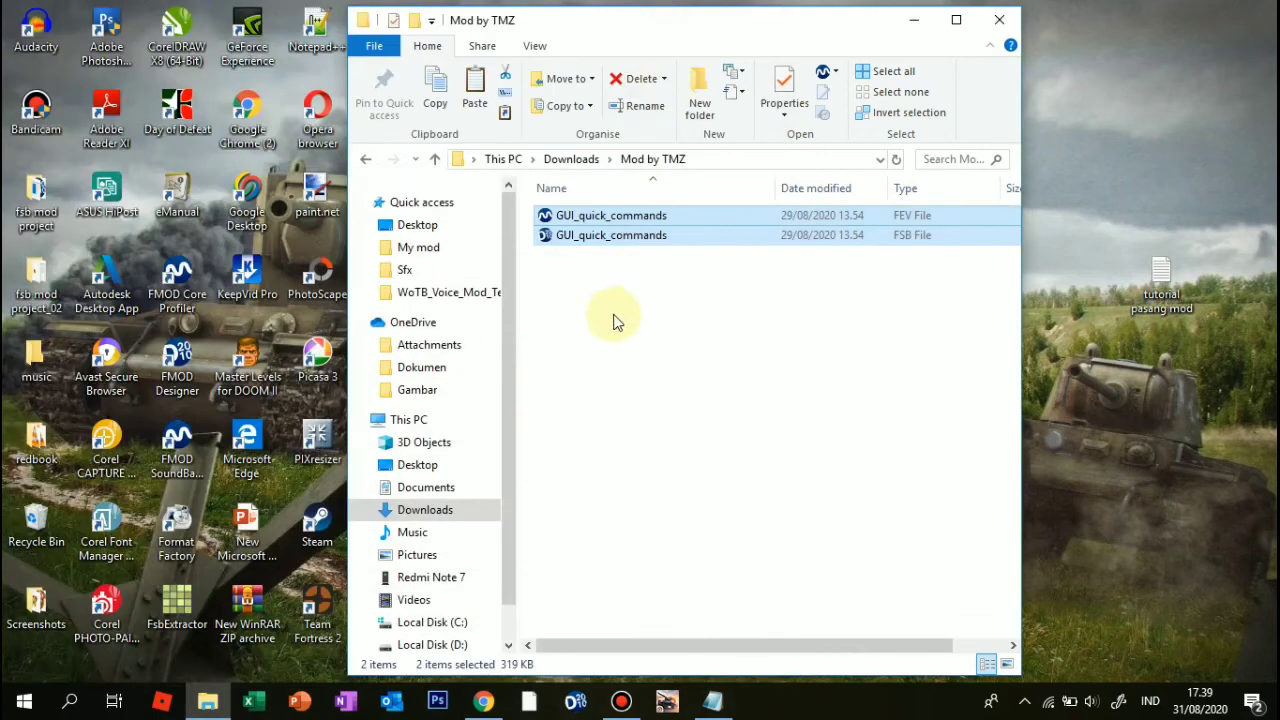
Step: Browse from Local Disk (C:) through Program Files (x86) into the Steam folder
{"action": "scroll", "coordinate": [415, 600], "scroll_direction": "down", "scroll_amount": 1}
{"action": "left_click", "coordinate": [425, 562]}
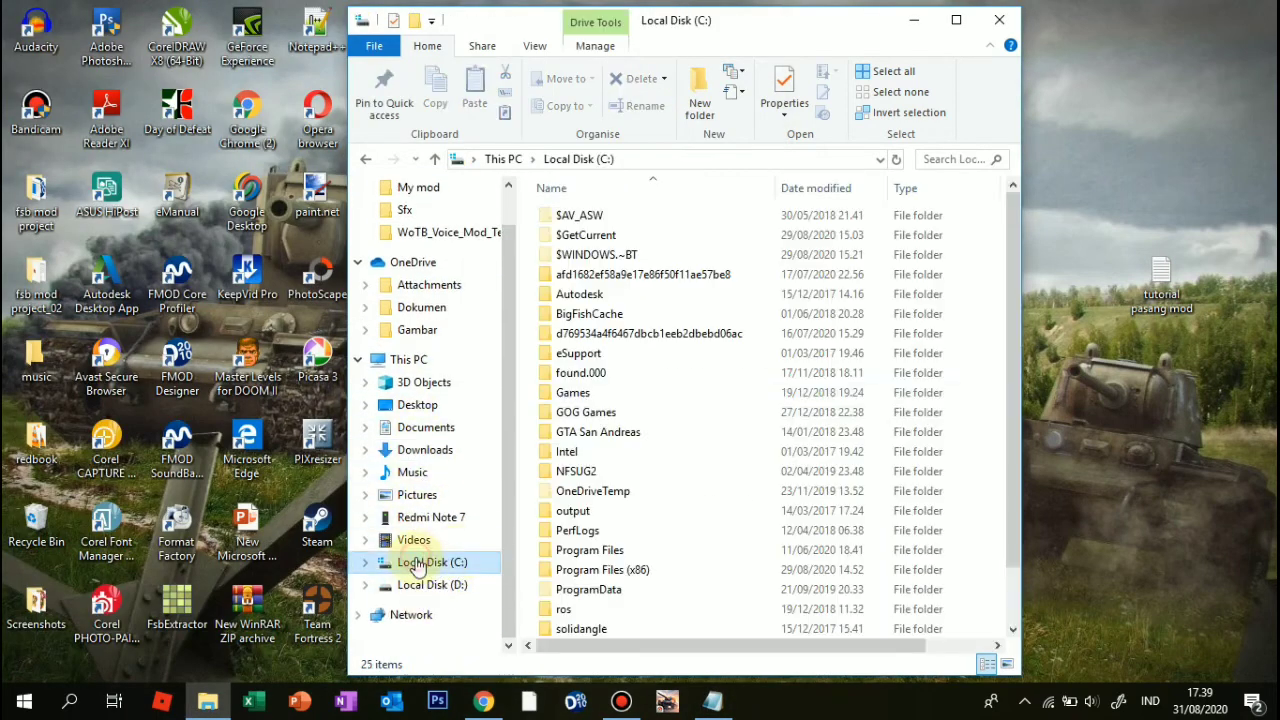
{"action": "scroll", "coordinate": [645, 386], "scroll_direction": "down", "scroll_amount": 1}
{"action": "double_click", "coordinate": [655, 509]}
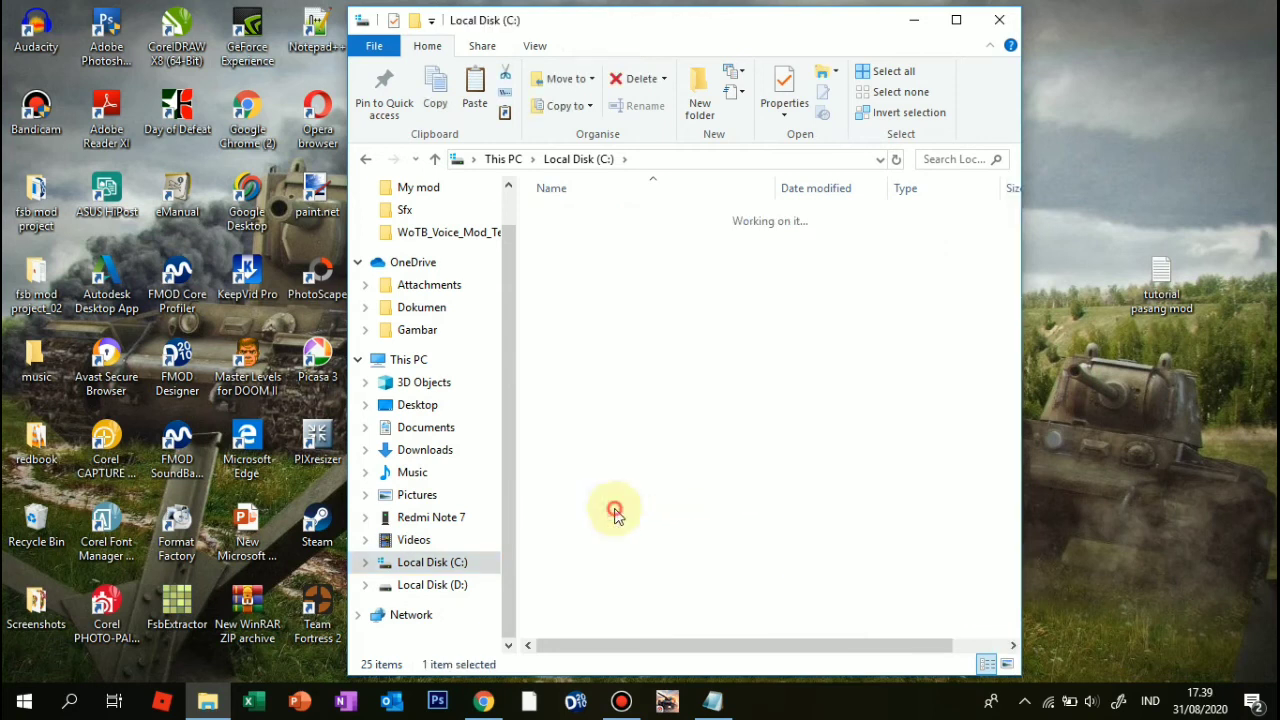
{"action": "scroll", "coordinate": [580, 490], "scroll_direction": "down", "scroll_amount": 2}
{"action": "scroll", "coordinate": [603, 547], "scroll_direction": "down", "scroll_amount": 6}
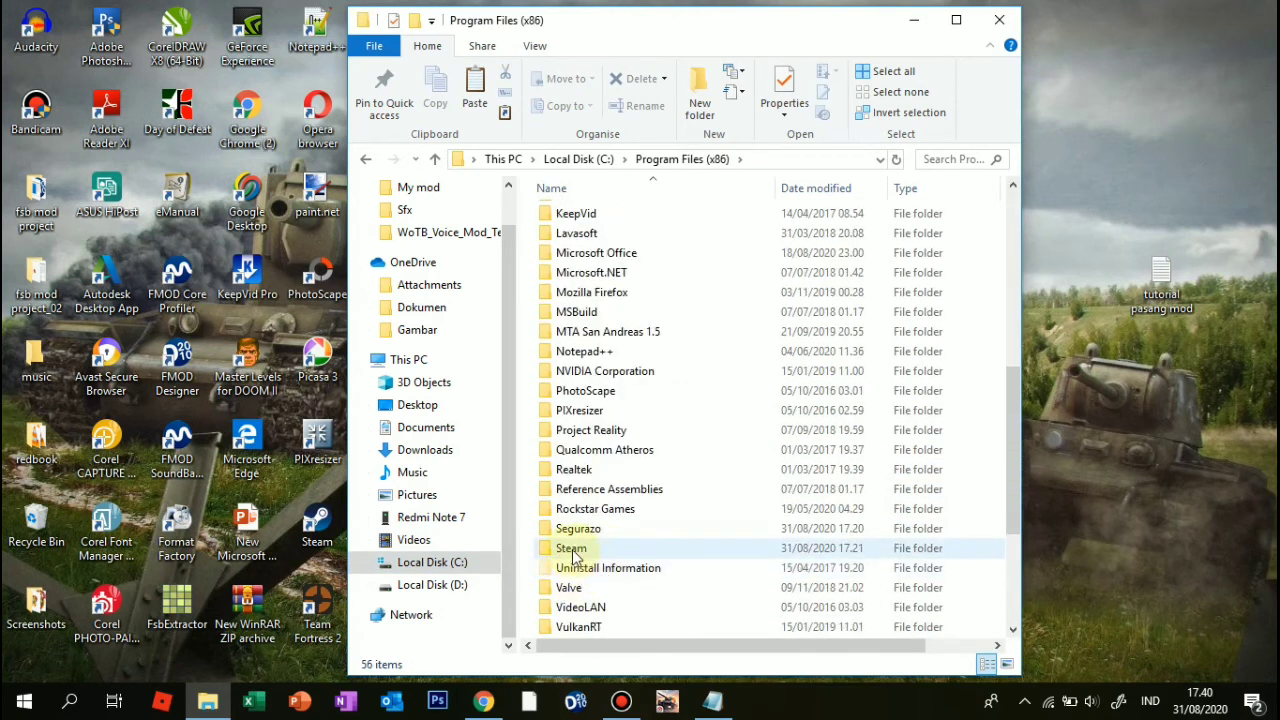
{"action": "double_click", "coordinate": [570, 548]}
{"action": "scroll", "coordinate": [585, 420], "scroll_direction": "down", "scroll_amount": 2}
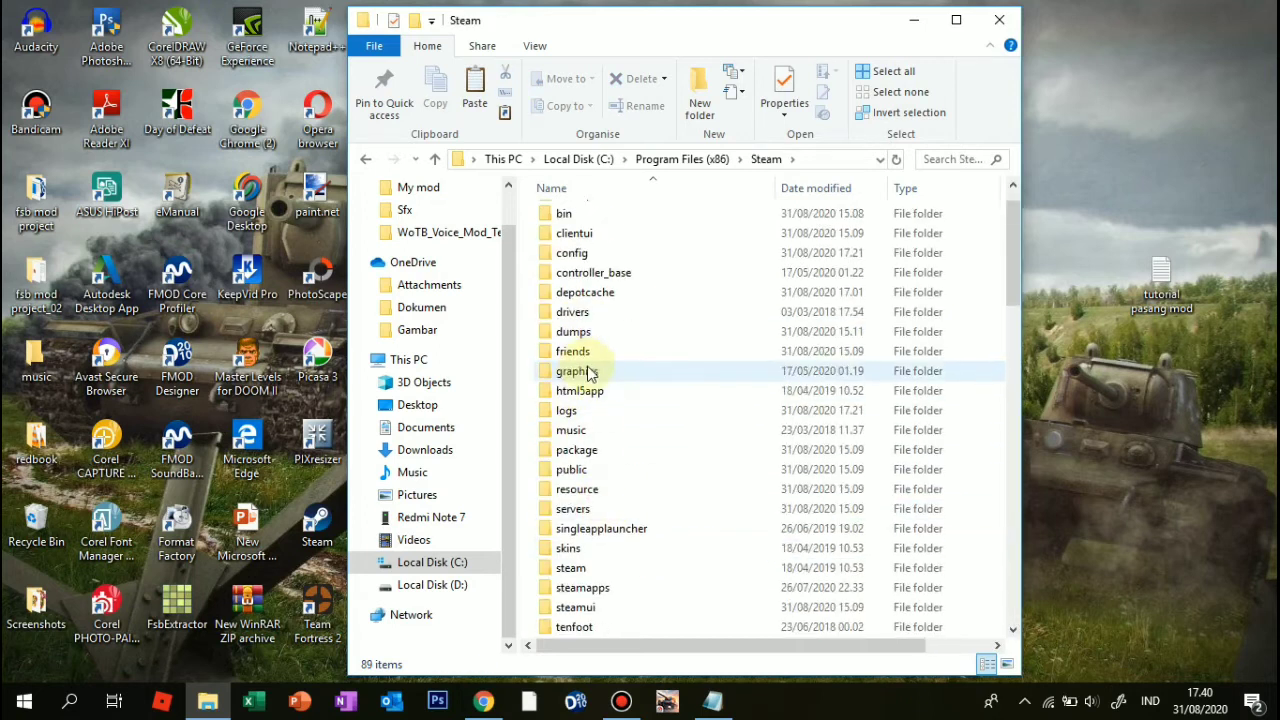
{"action": "scroll", "coordinate": [613, 420], "scroll_direction": "down", "scroll_amount": 1}
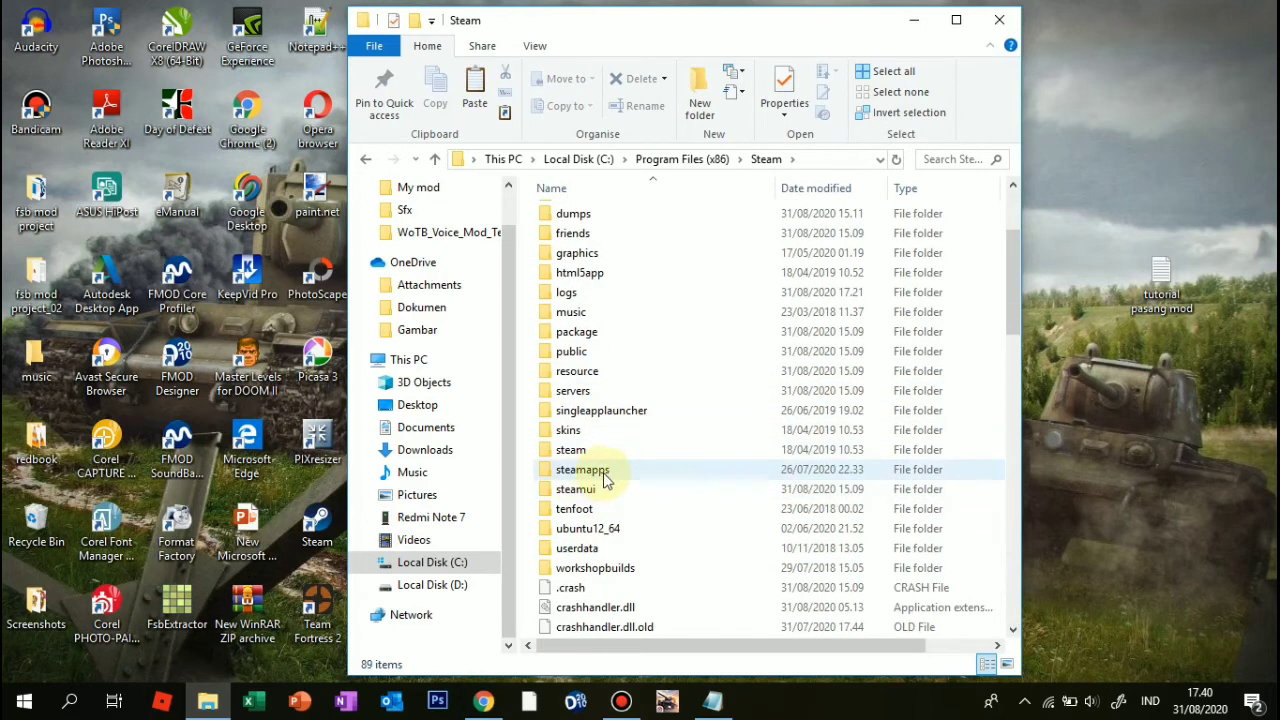
Step: Paste the two GUI_quick_commands files into steamapps\common\World of Tanks Blitz\Data\Sfx
{"action": "double_click", "coordinate": [601, 476]}
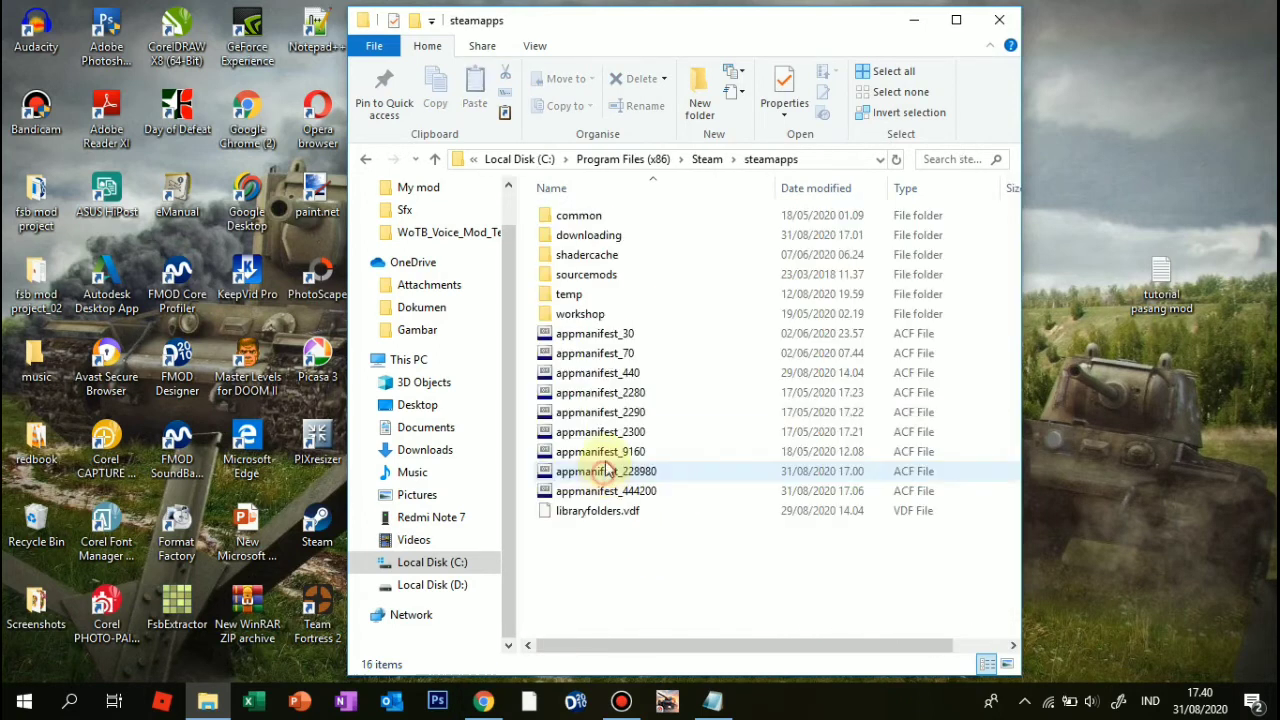
{"action": "double_click", "coordinate": [621, 220]}
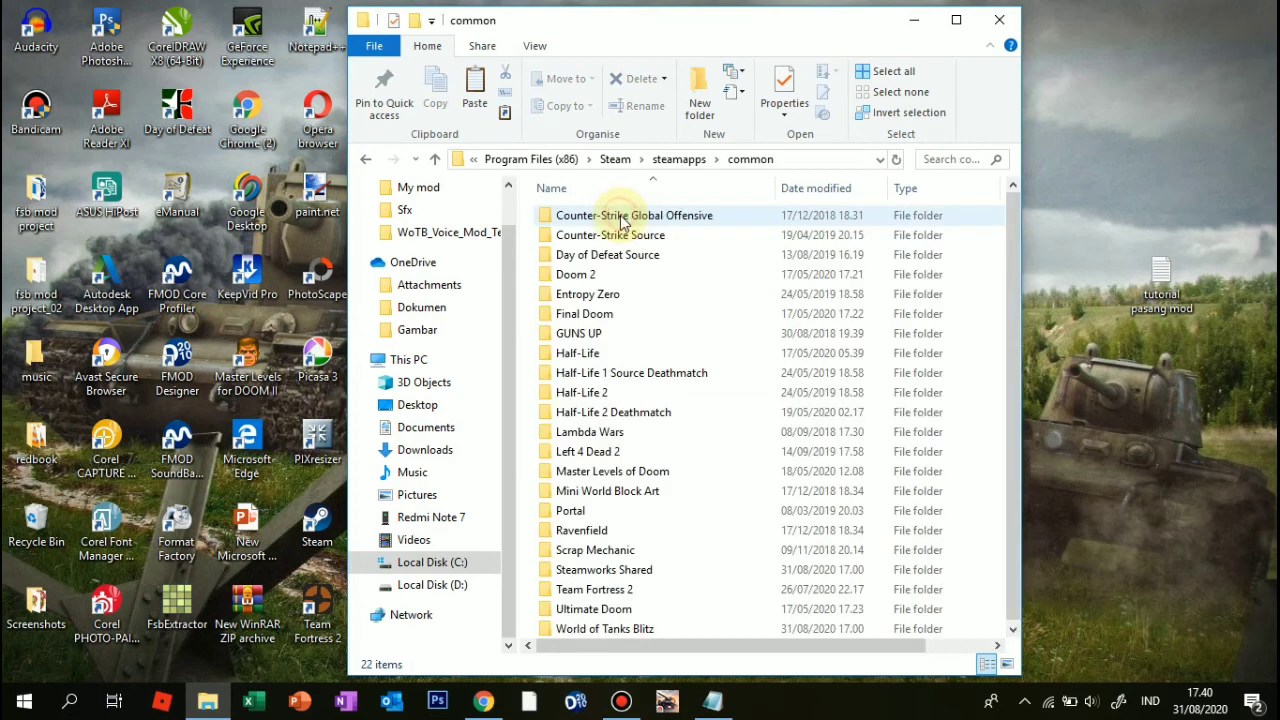
{"action": "double_click", "coordinate": [638, 628]}
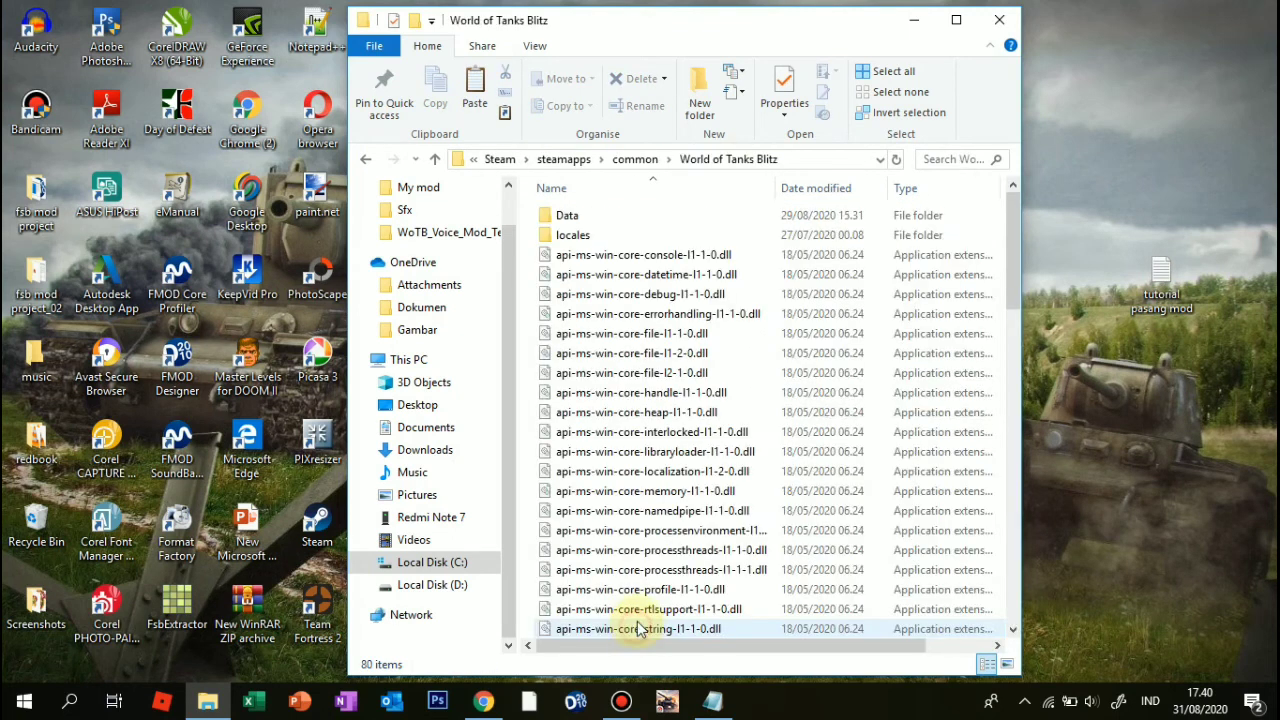
{"action": "double_click", "coordinate": [586, 214]}
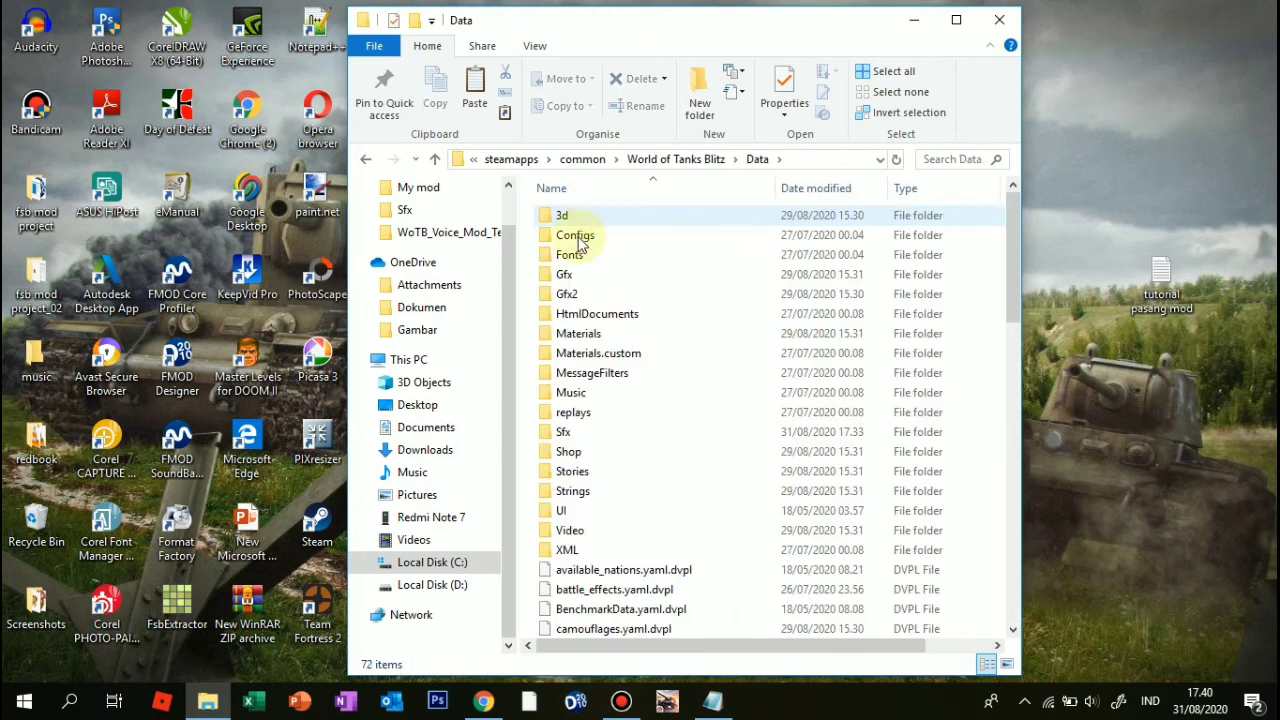
{"action": "double_click", "coordinate": [603, 431]}
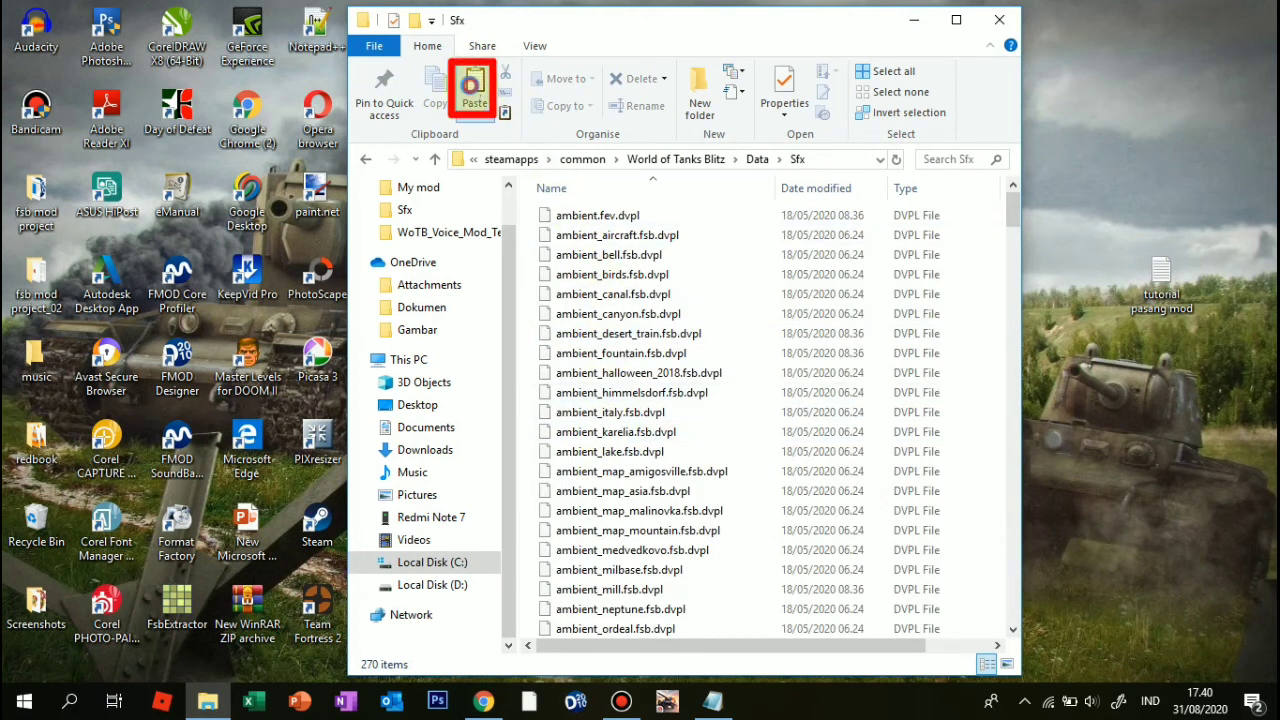
{"action": "left_click", "coordinate": [474, 90]}
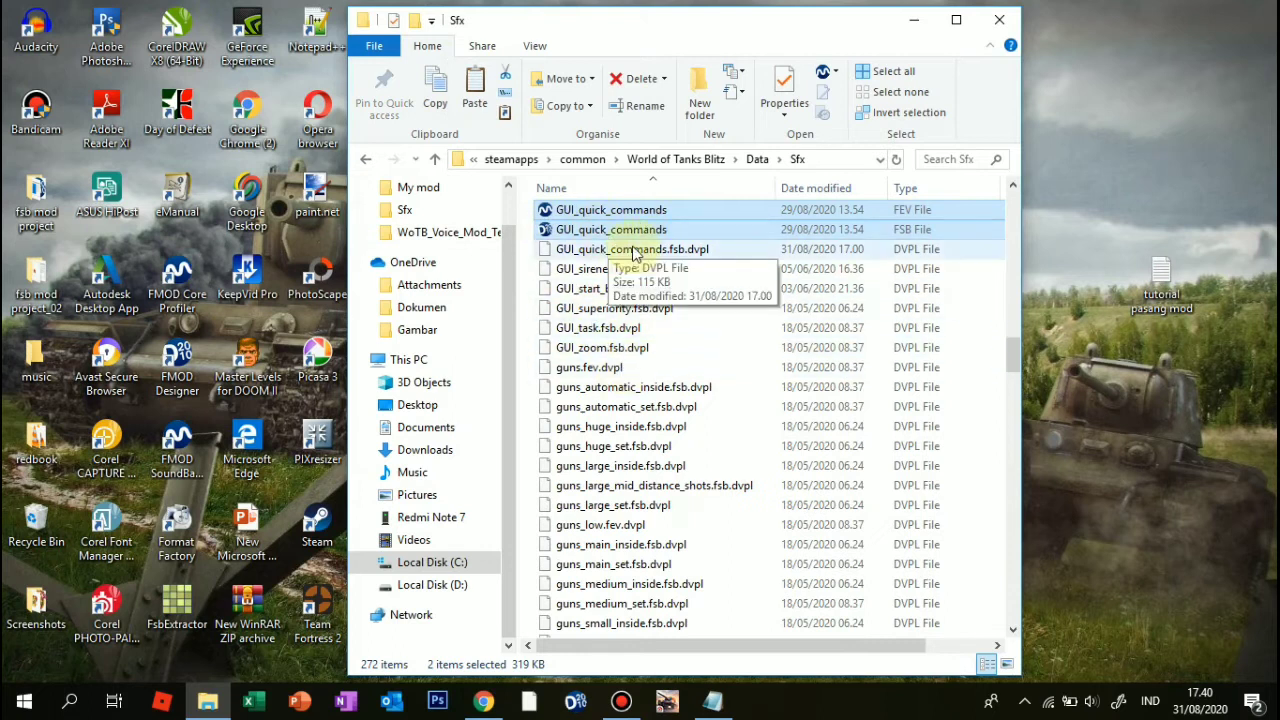
Step: Read the tutorial's final step about deleting the dvpl file, then hide the notes
{"action": "left_click", "coordinate": [716, 630]}
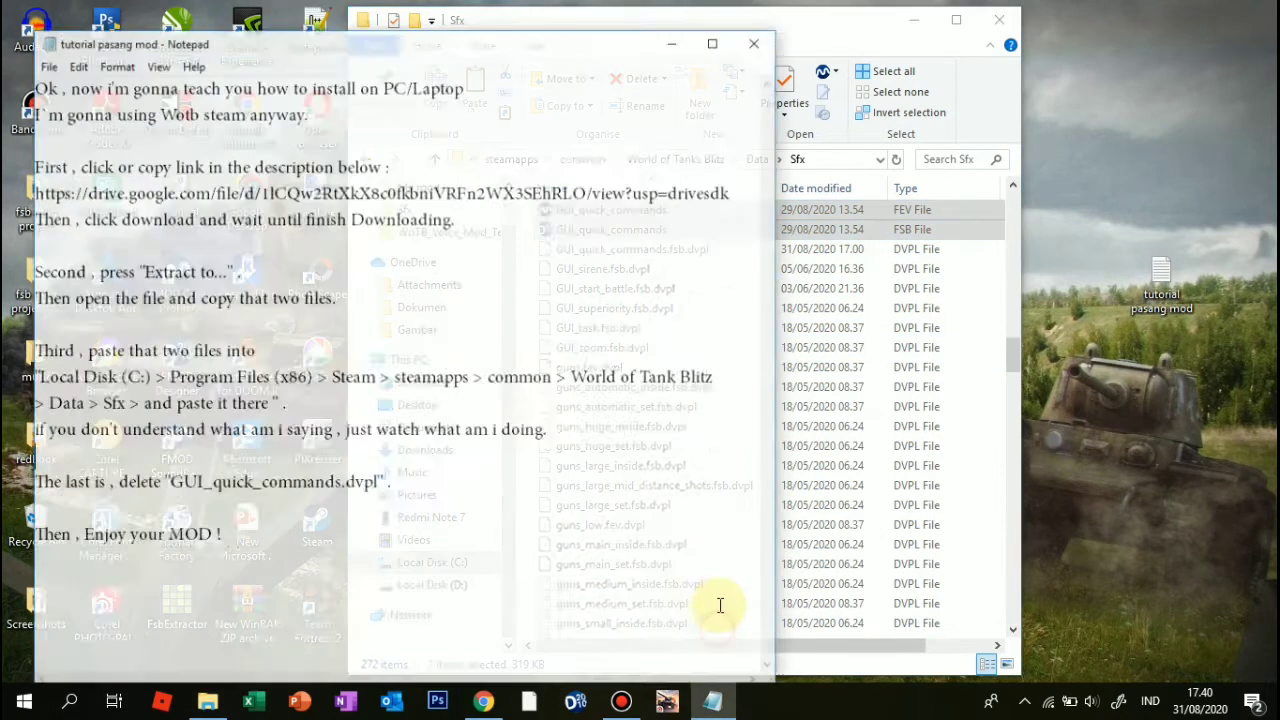
{"action": "left_click_drag", "start_coordinate": [6, 470], "coordinate": [338, 470]}
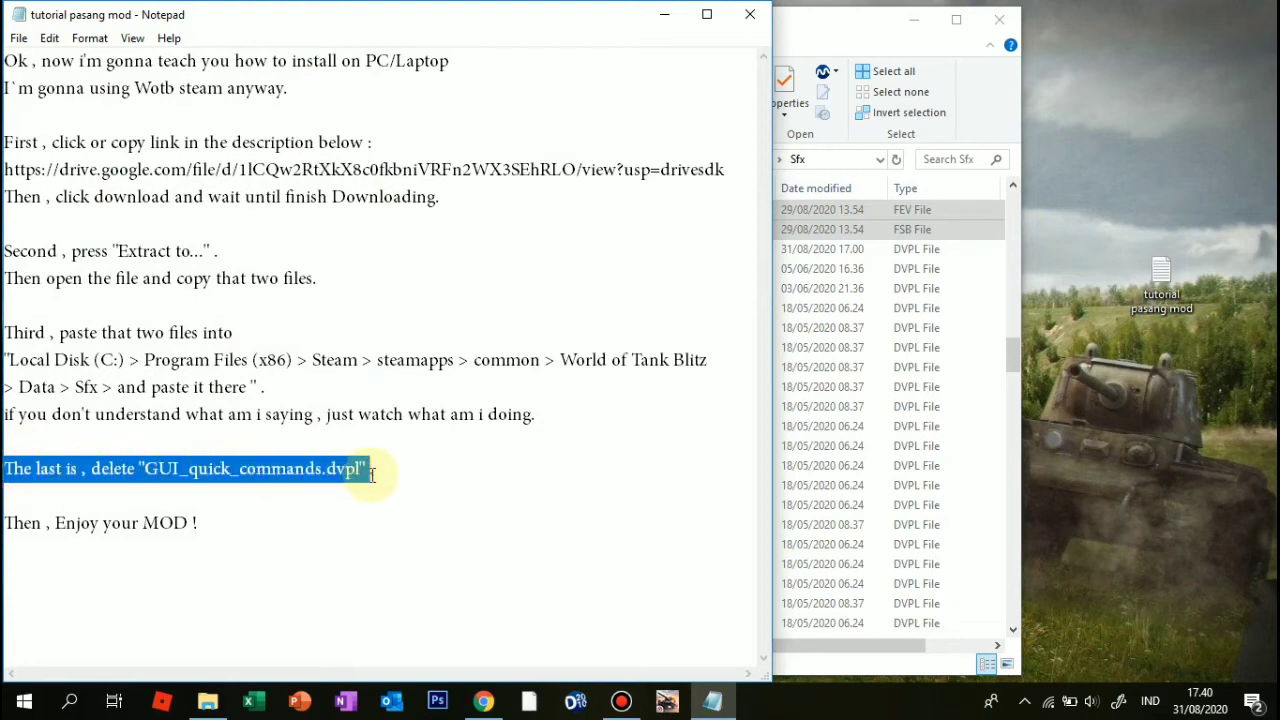
{"action": "left_click", "coordinate": [363, 491]}
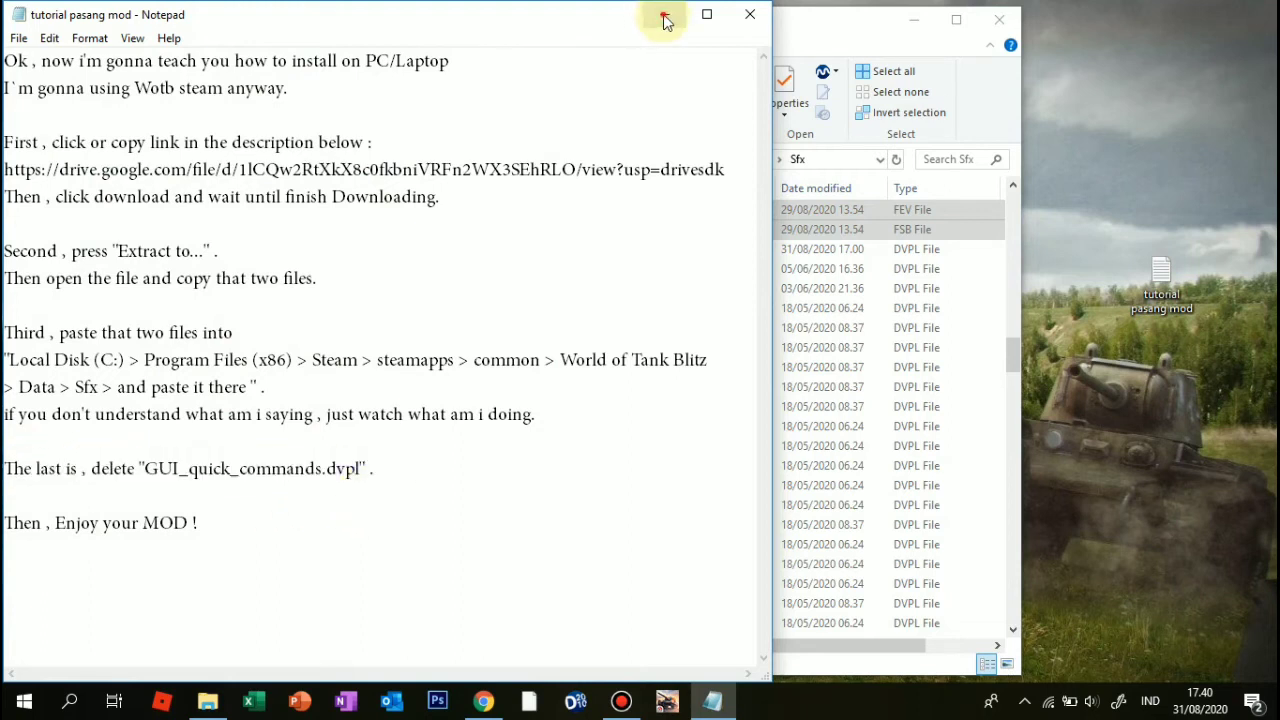
{"action": "left_click", "coordinate": [665, 20]}
Step: Delete GUI_quick_commands.fsb.dvpl from Sfx and bring the tutorial notes back
{"action": "left_click", "coordinate": [595, 249]}
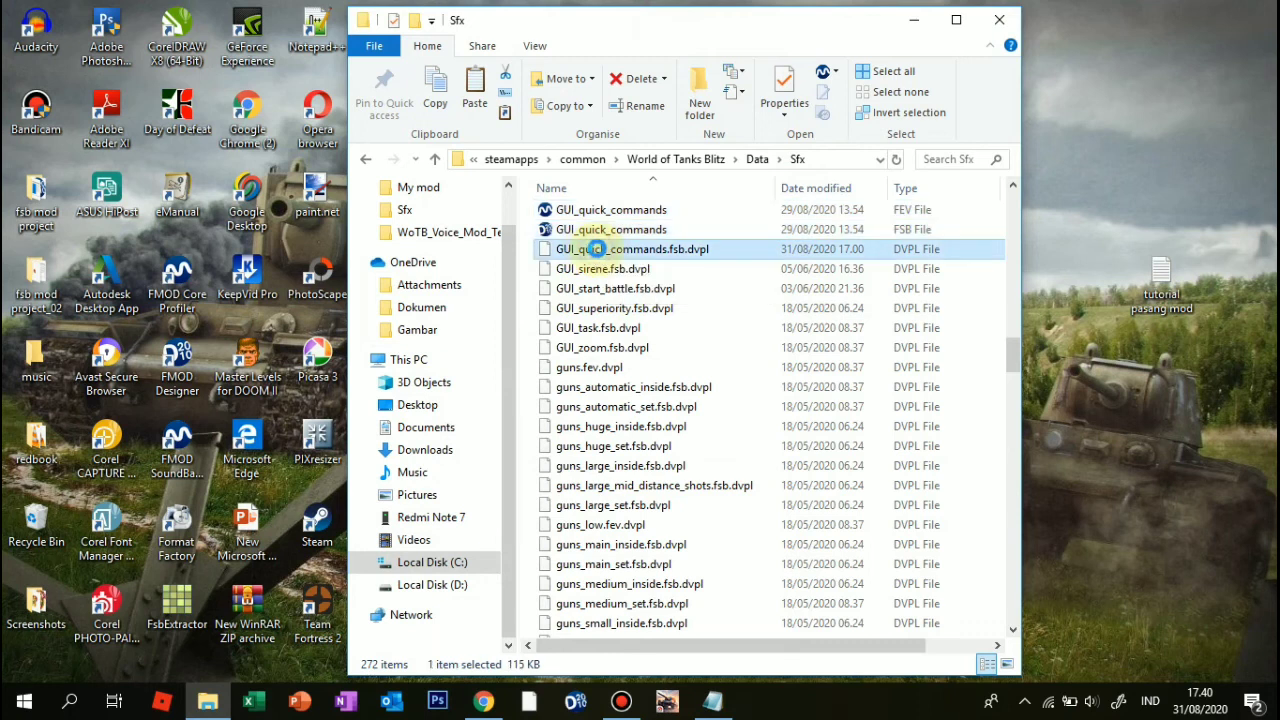
{"action": "key", "text": "shift+F10"}
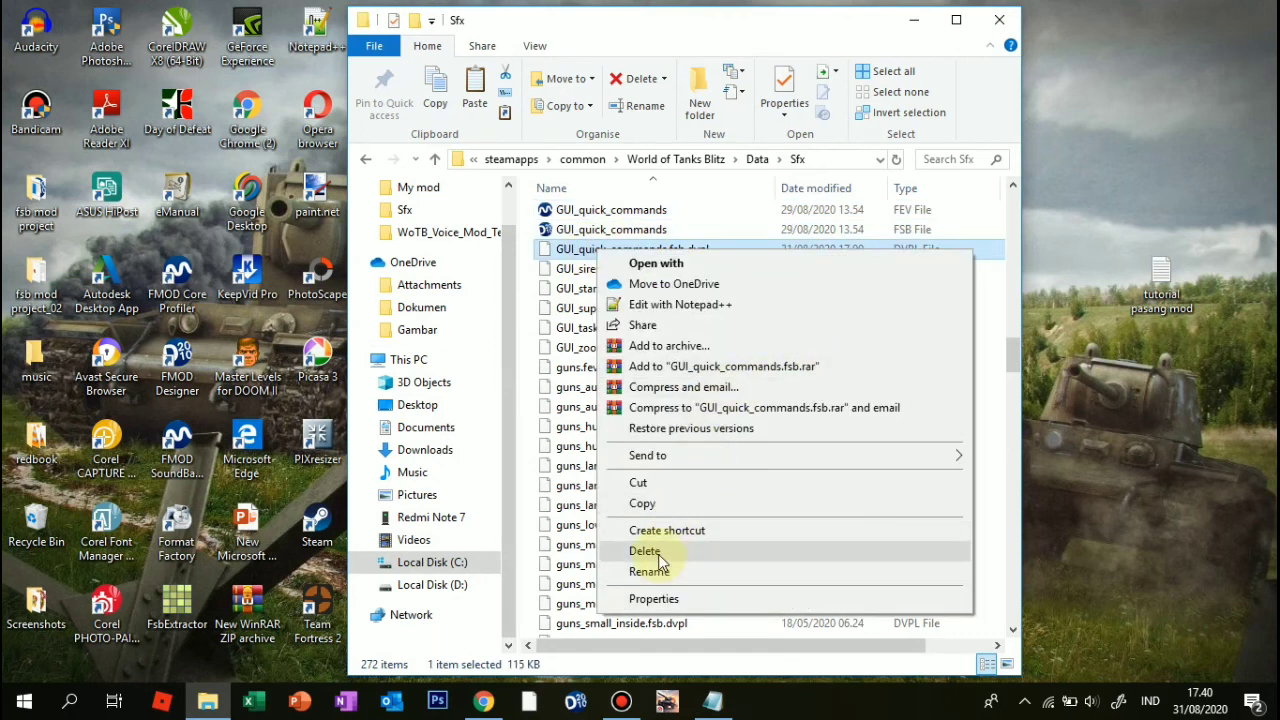
{"action": "left_click", "coordinate": [805, 553]}
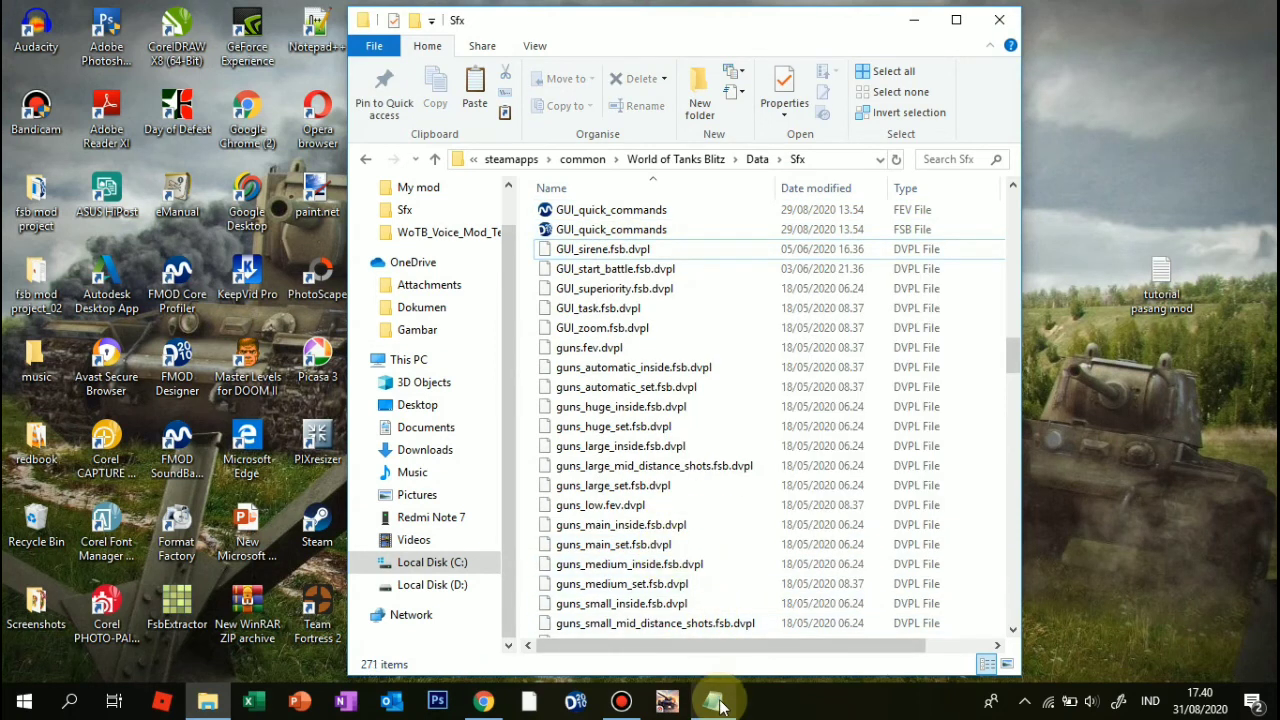
{"action": "mouse_move", "coordinate": [714, 698]}
{"action": "left_click", "coordinate": [720, 657]}
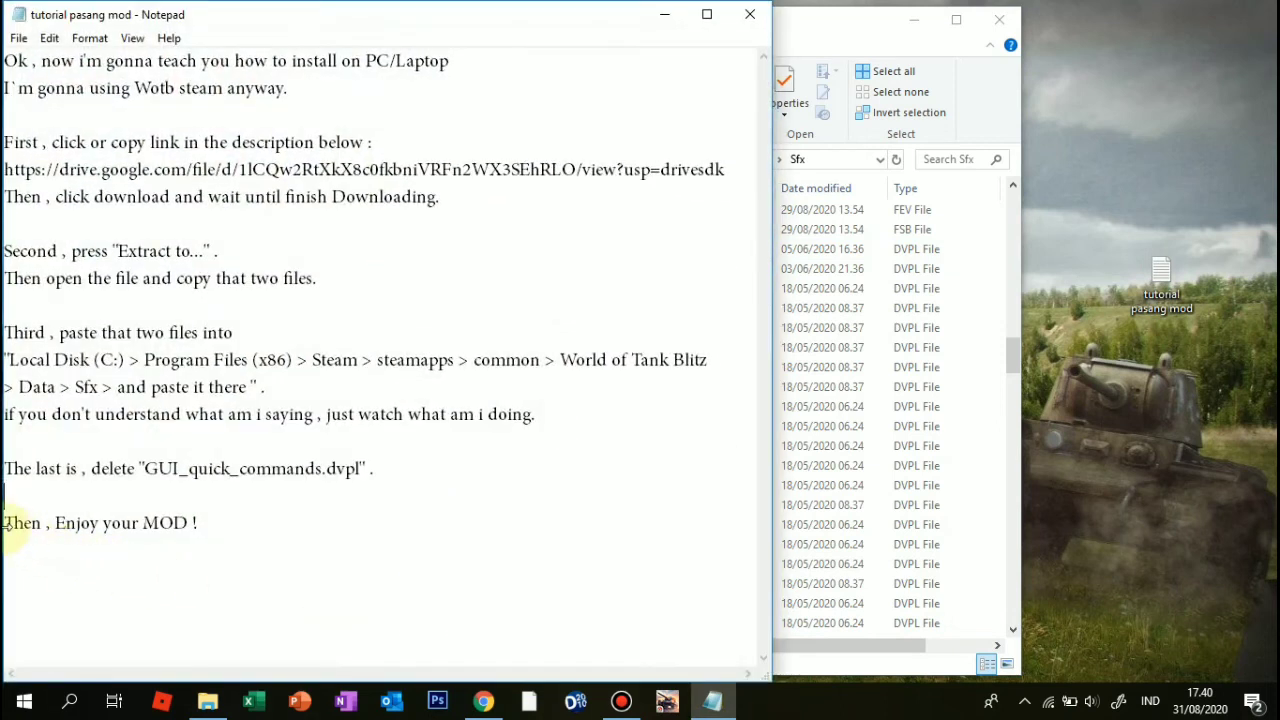